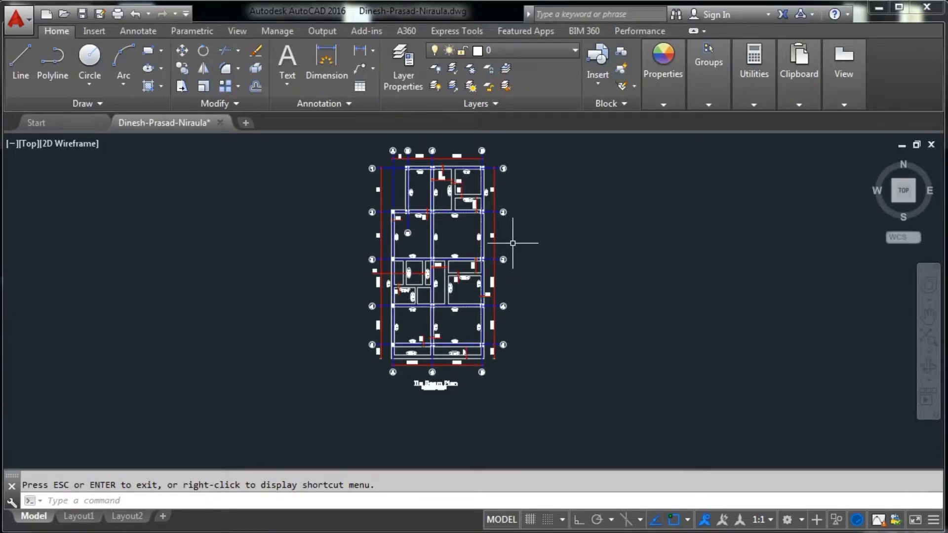
Pan and zoom to centre the Tie Beam Plan in the view
scroll(512, 243, "up", 2)
middle_click_drag(455, 265, 522, 250)
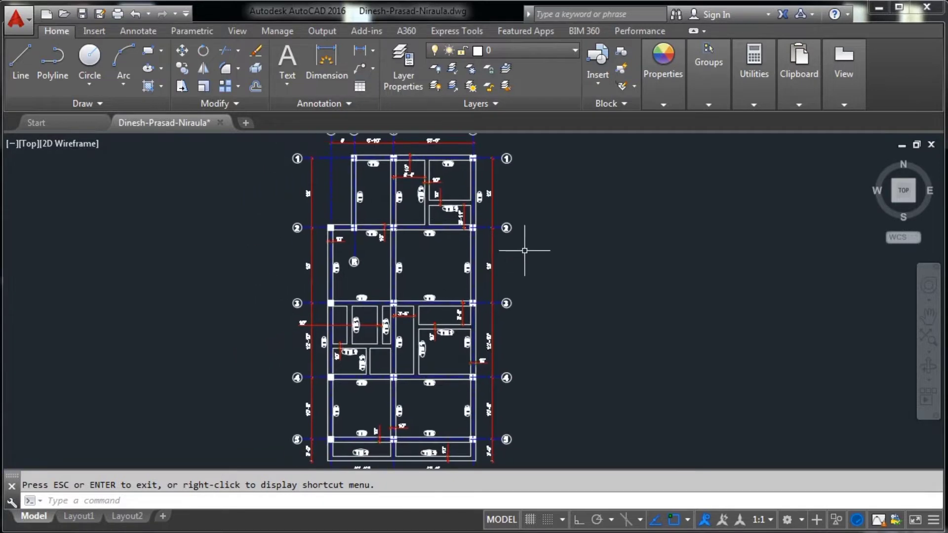
scroll(527, 252, "down", 2)
scroll(546, 261, "down", 8)
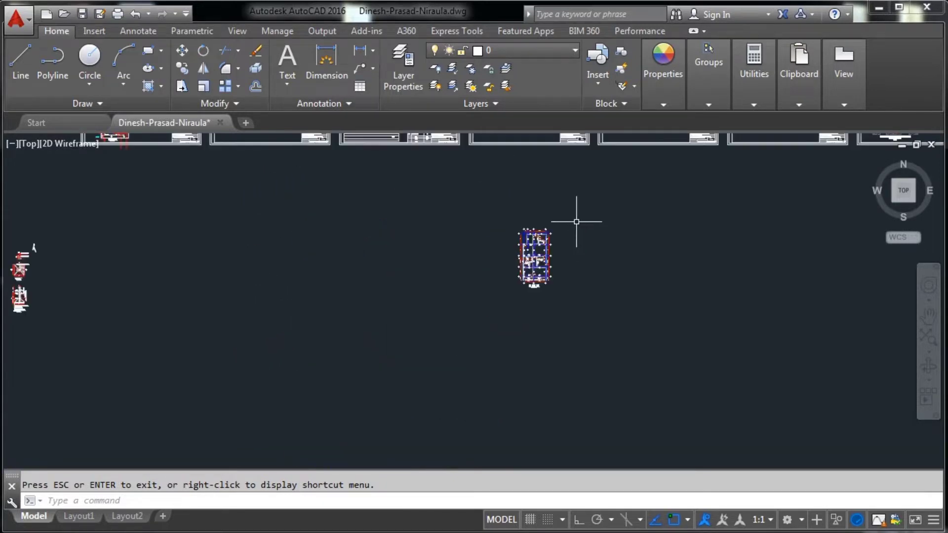
middle_click_drag(588, 212, 443, 313)
scroll(431, 356, "up", 6)
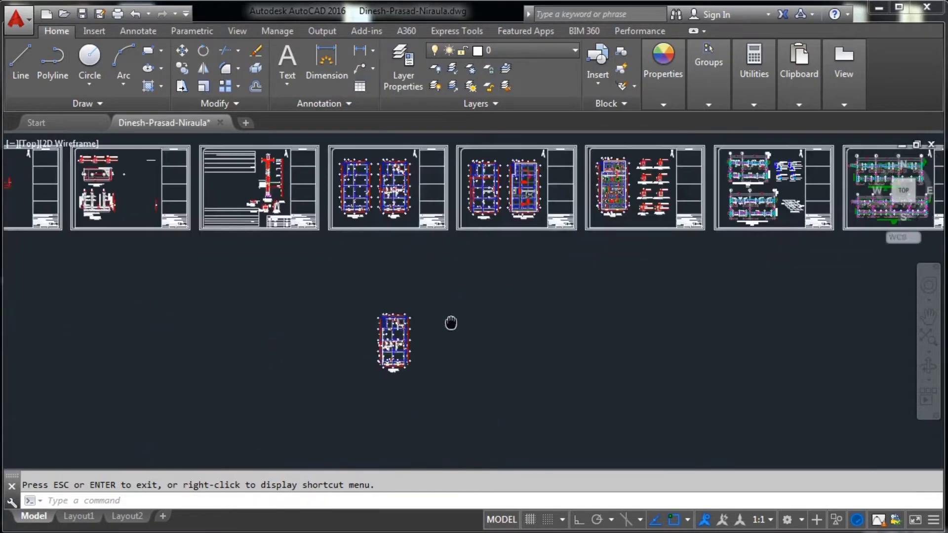
scroll(398, 321, "down", 5)
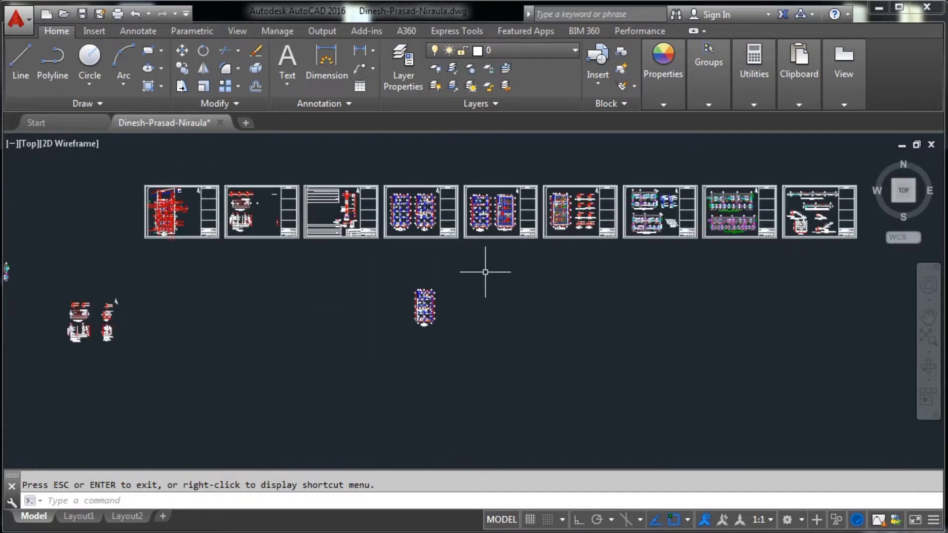
middle_click_drag(487, 268, 546, 317)
middle_click_drag(329, 290, 278, 270)
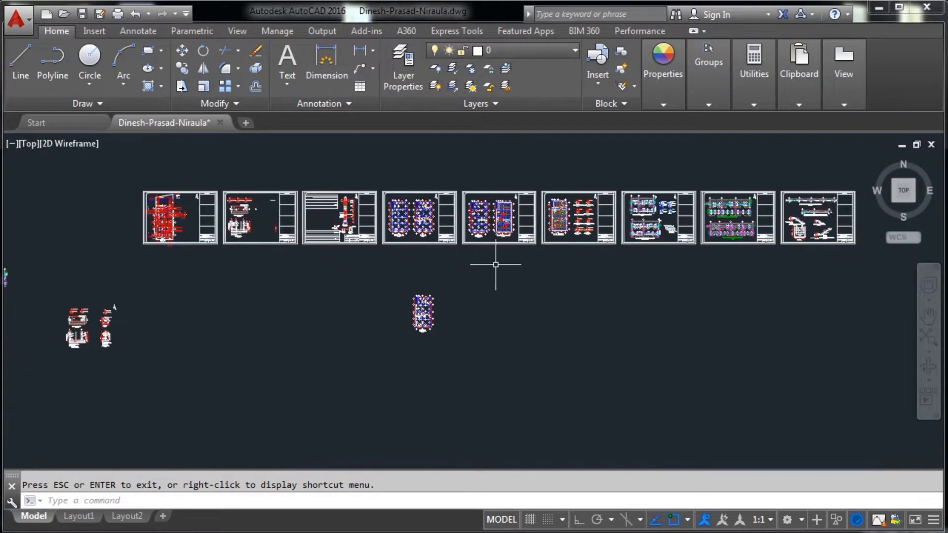
scroll(496, 265, "up", 3)
scroll(449, 303, "up", 4)
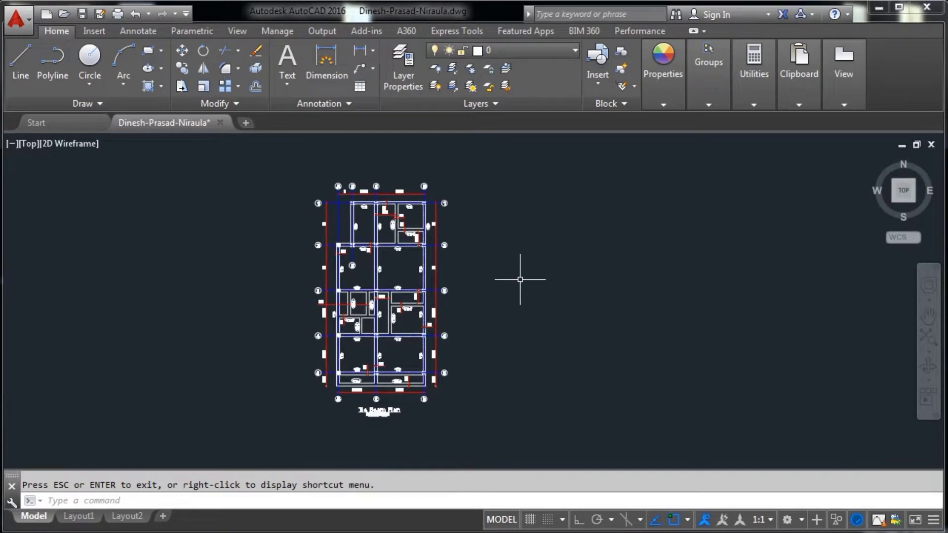
middle_click_drag(520, 277, 579, 288)
scroll(579, 289, "up", 3)
scroll(494, 277, "down", 3)
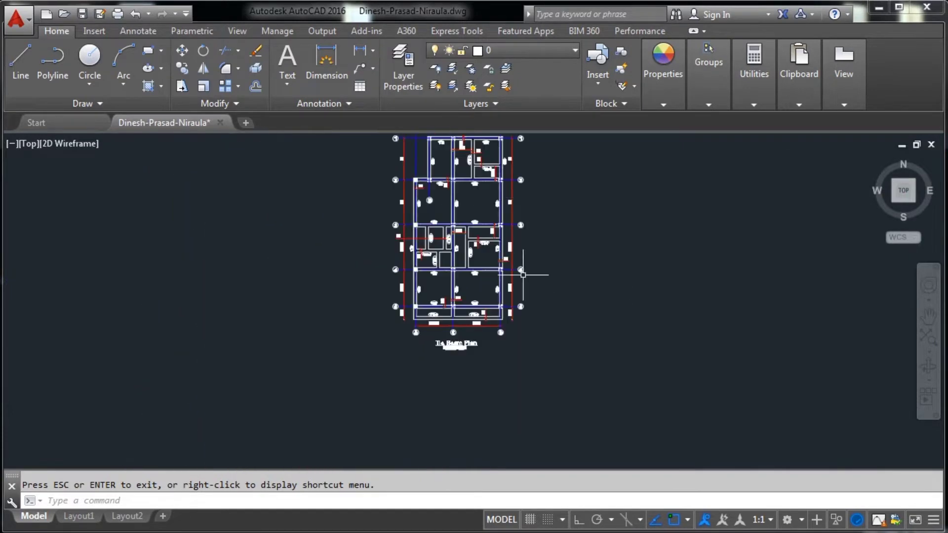
middle_click_drag(523, 269, 511, 296)
scroll(459, 375, "up", 4)
scroll(487, 379, "down", 2)
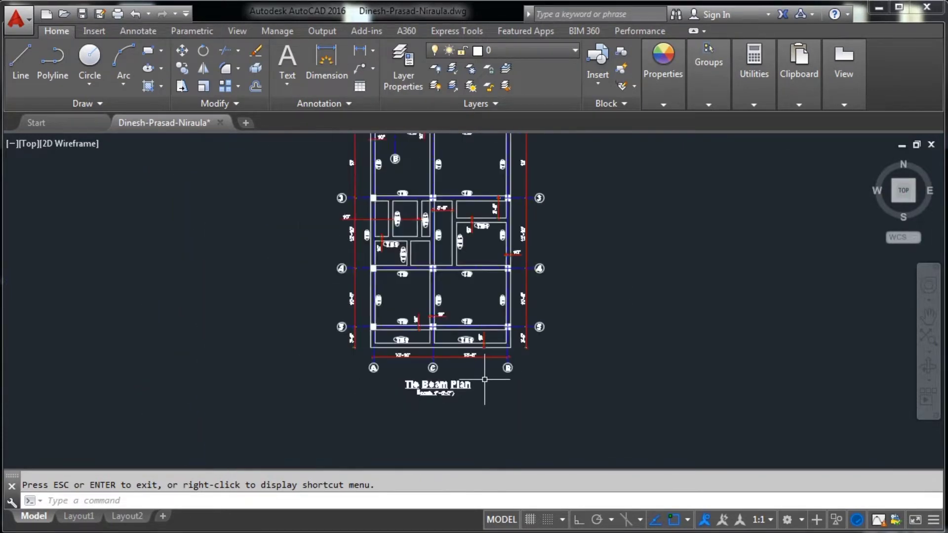
scroll(567, 311, "down", 1)
scroll(556, 303, "down", 1)
middle_click_drag(557, 303, 543, 331)
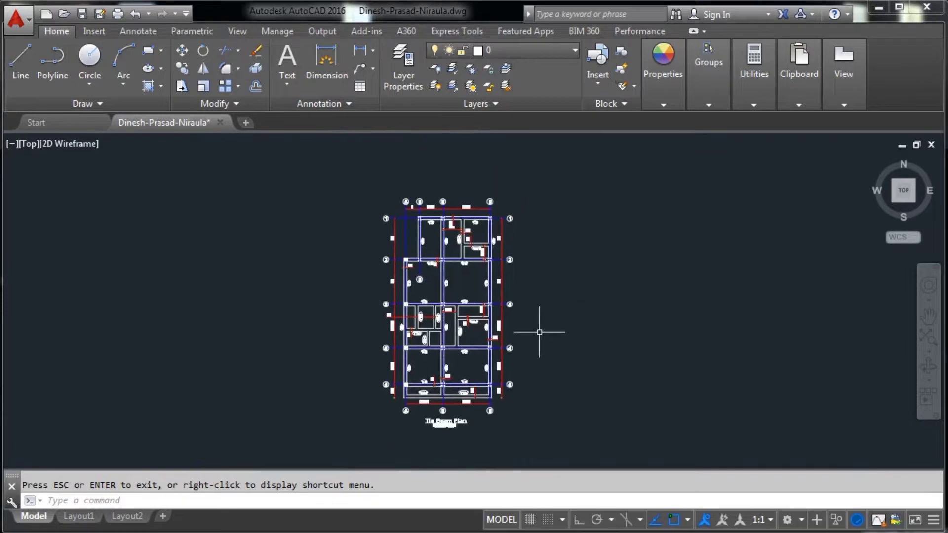
scroll(535, 311, "up", 2)
scroll(538, 310, "down", 2)
scroll(540, 323, "up", 1)
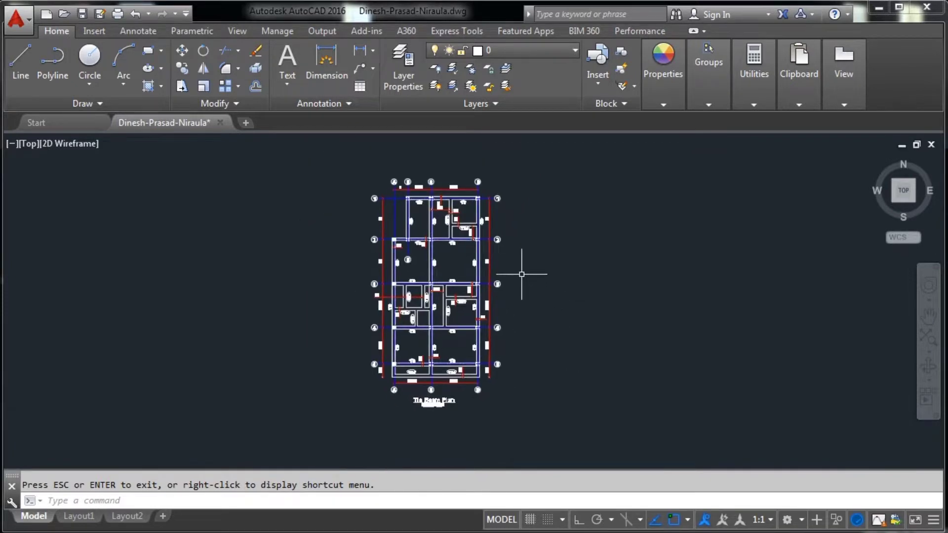
scroll(521, 274, "up", 2)
scroll(522, 268, "down", 2)
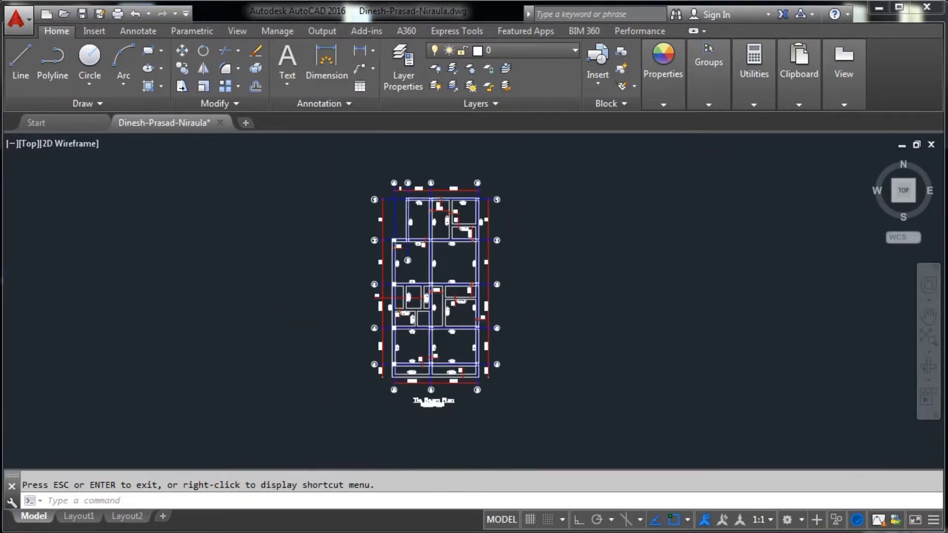
scroll(529, 271, "up", 2)
middle_click_drag(529, 271, 546, 290)
scroll(546, 290, "down", 2)
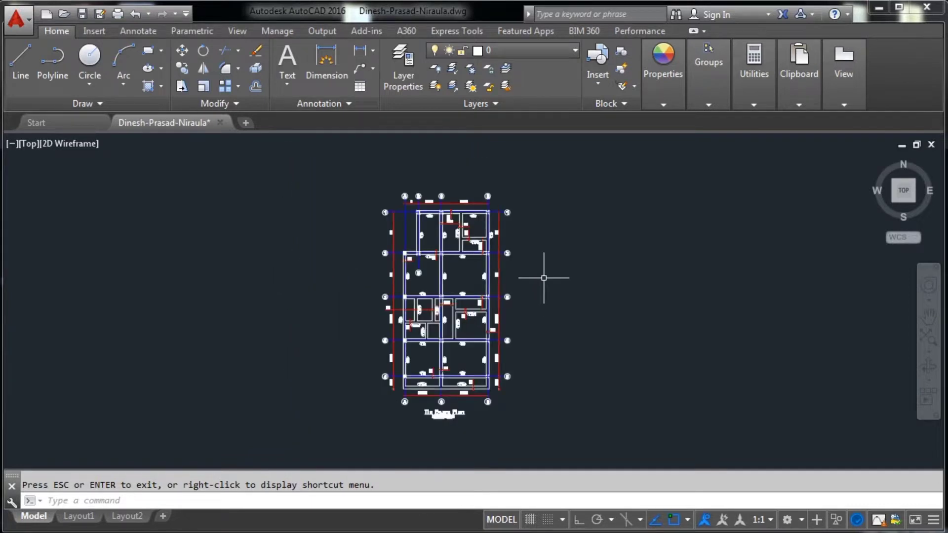
scroll(522, 275, "up", 2)
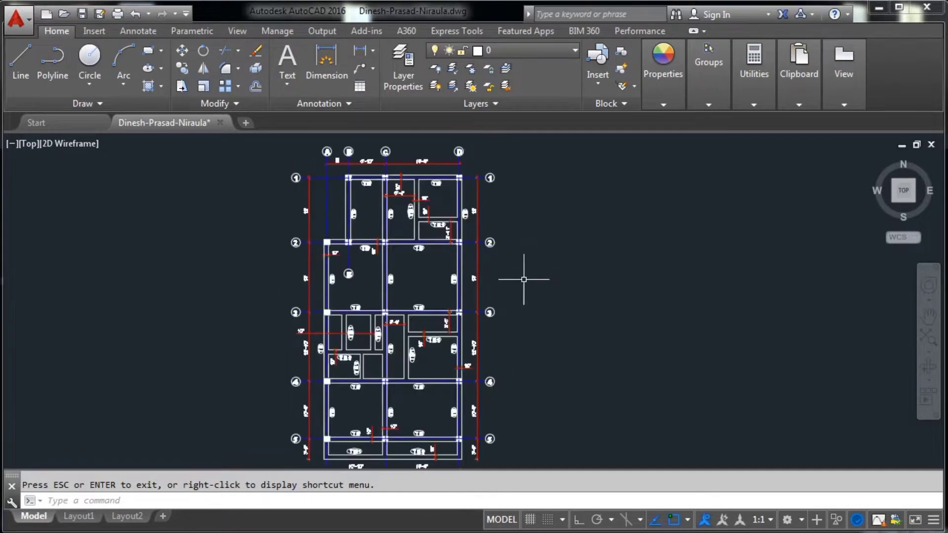
middle_click_drag(523, 275, 519, 258)
scroll(530, 293, "up", 2)
scroll(530, 293, "down", 2)
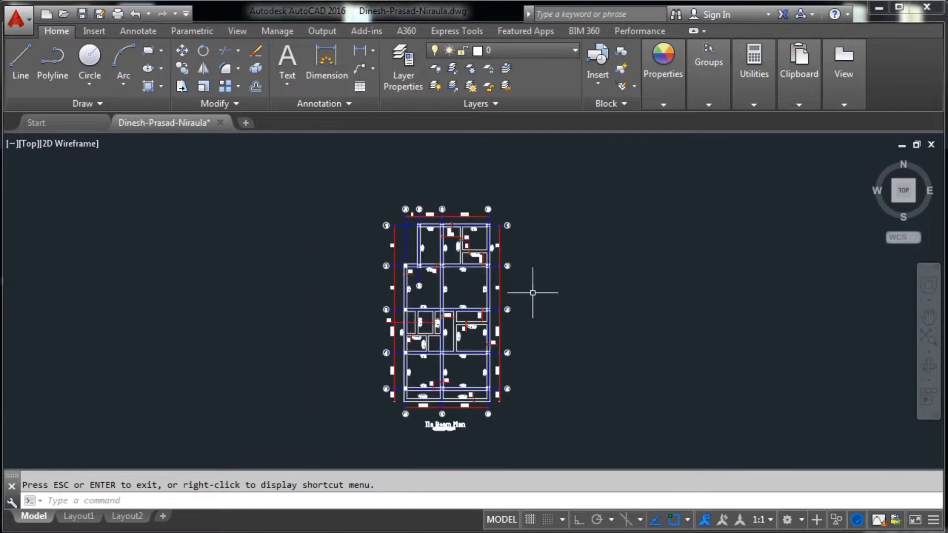
middle_click_drag(539, 290, 504, 278)
scroll(512, 252, "up", 2)
scroll(510, 253, "down", 2)
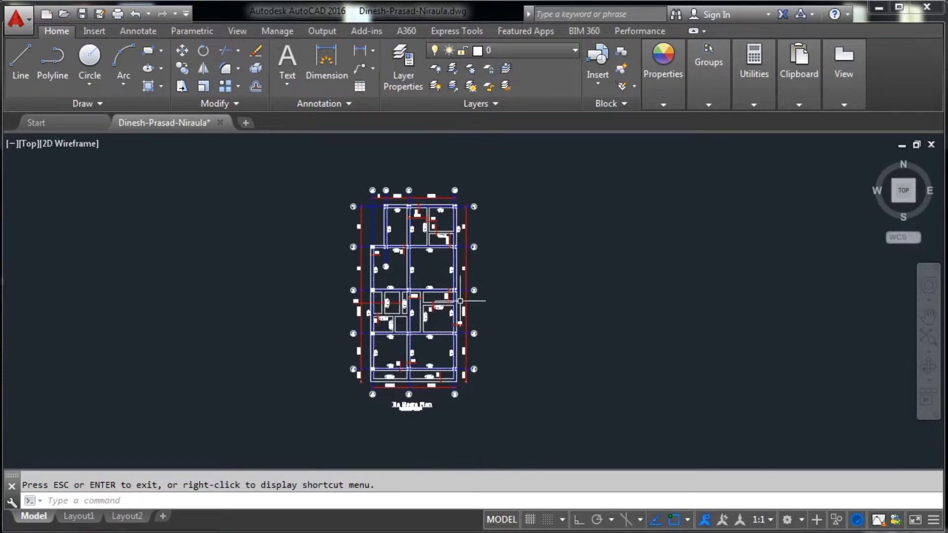
mouse_move(508, 306)
middle_mouse_down()
mouse_move(513, 245)
mouse_move(503, 290)
middle_mouse_up()
scroll(504, 316, "up", 2)
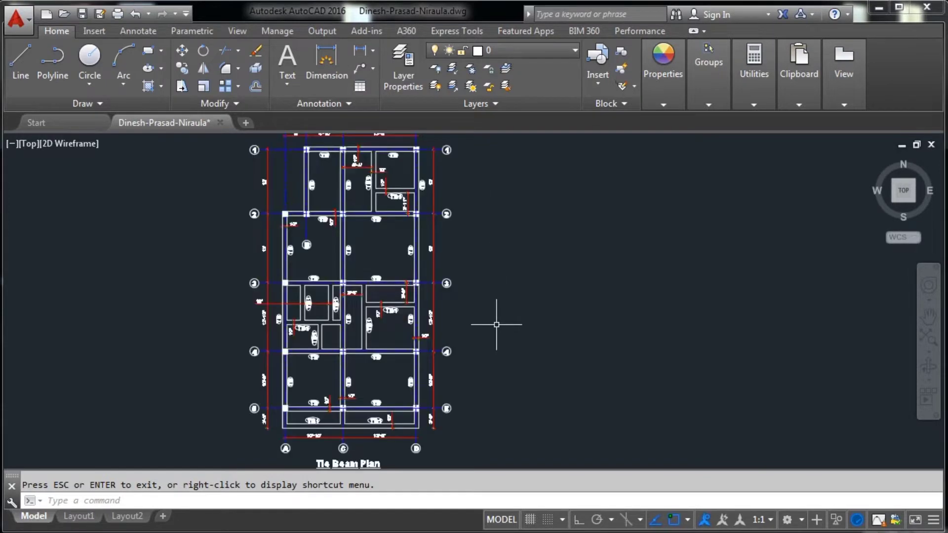
scroll(498, 323, "down", 4)
scroll(503, 322, "up", 2)
scroll(499, 318, "up", 2)
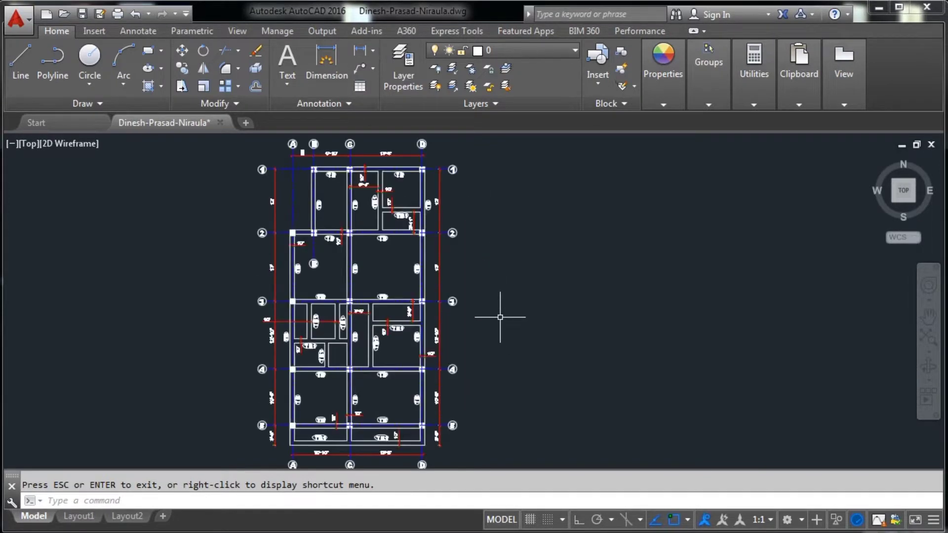
scroll(499, 317, "down", 2)
middle_click_drag(500, 317, 505, 297)
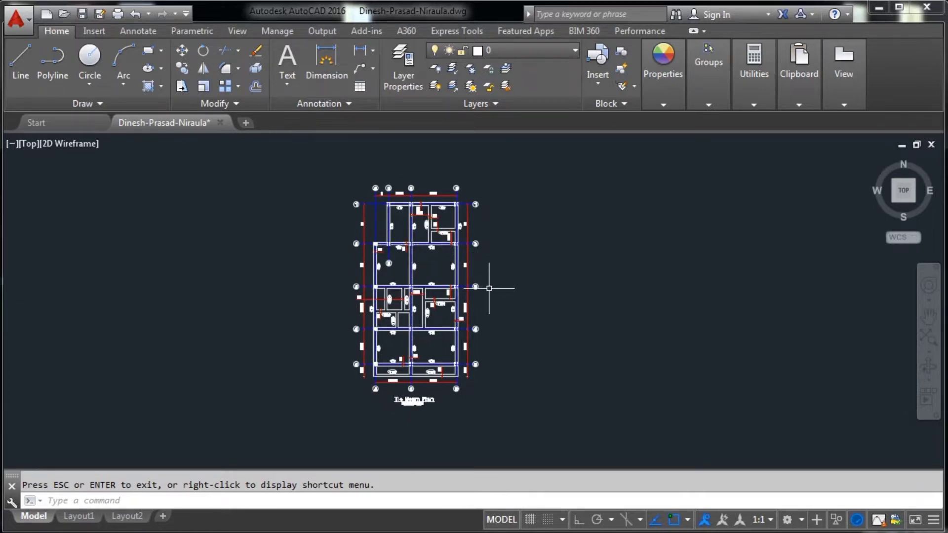
scroll(503, 282, "up", 2)
scroll(508, 282, "down", 2)
mouse_move(507, 282)
middle_mouse_down()
mouse_move(497, 315)
mouse_move(517, 291)
mouse_move(509, 281)
middle_mouse_up()
Set the plot printer to DWG To PDF.pc3, keeping ISO full bleed A4 paper
key("ctrl+p")
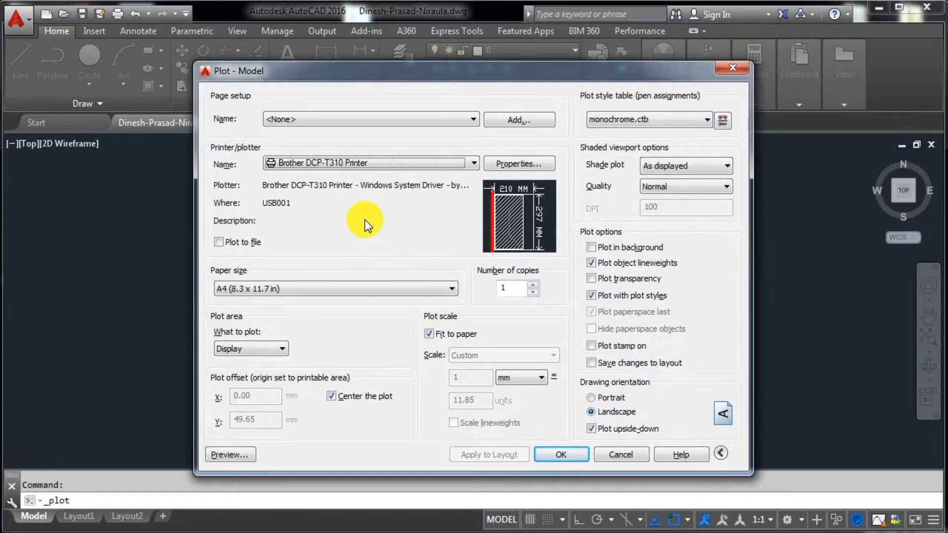
left_click(458, 163)
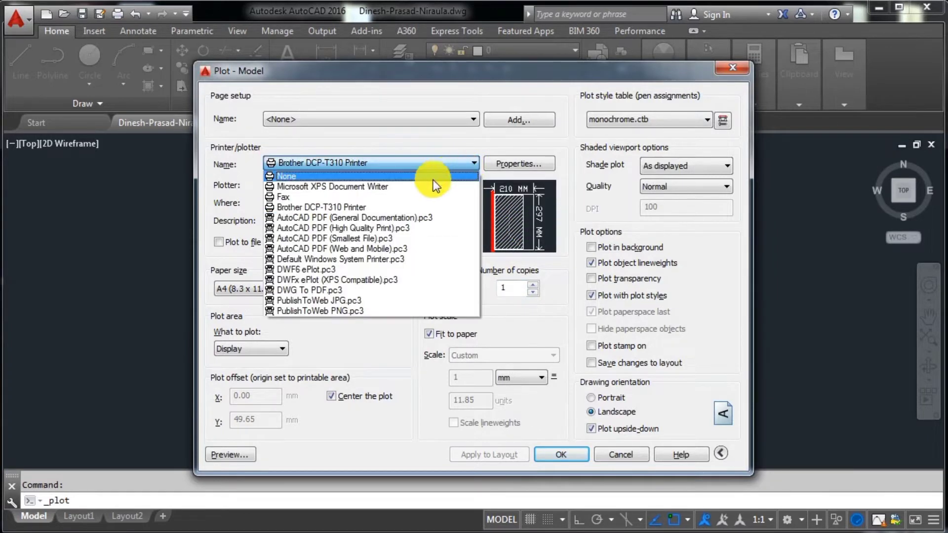
left_click(340, 292)
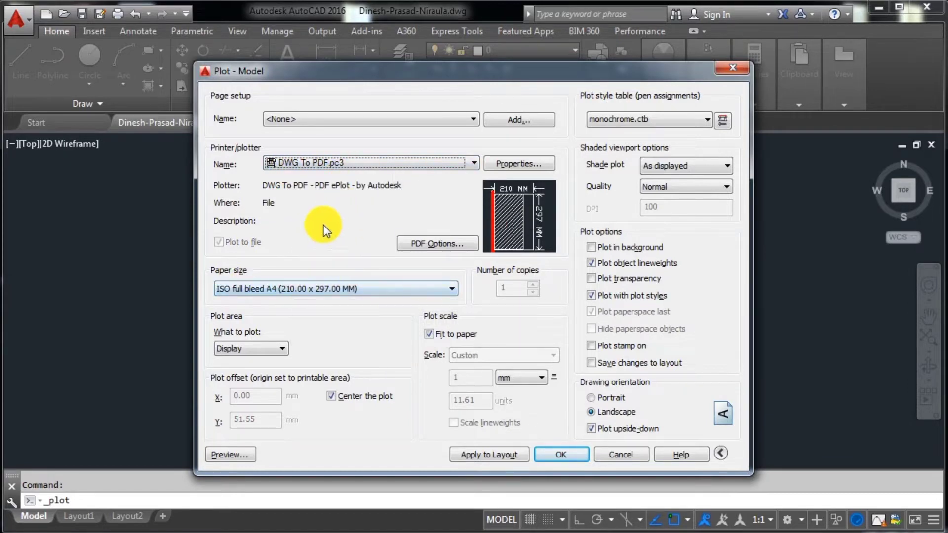
left_click(439, 292)
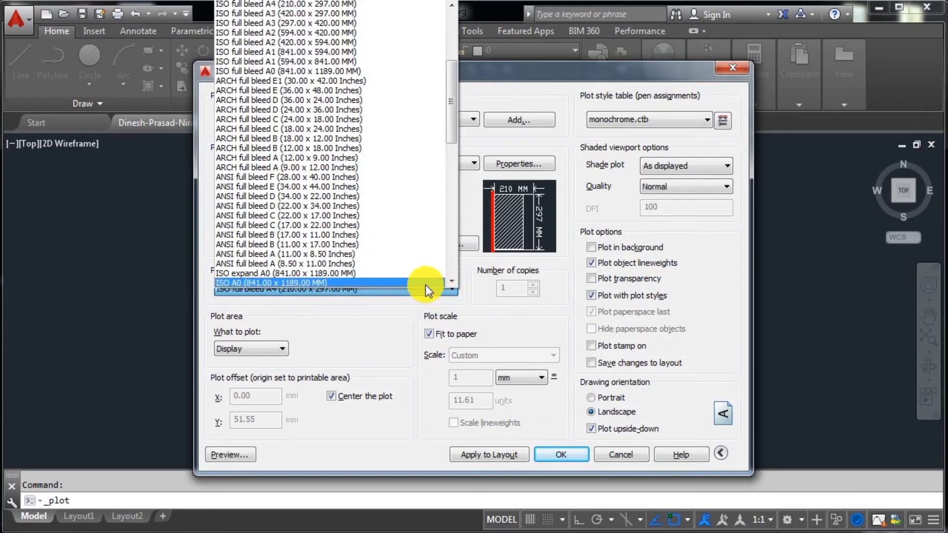
scroll(408, 269, "down", 4)
scroll(406, 248, "down", 3)
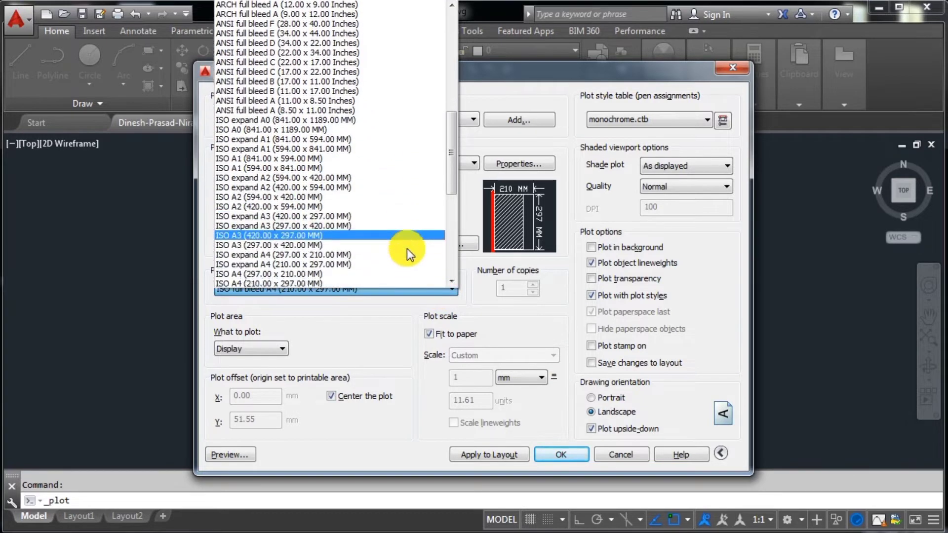
scroll(406, 248, "up", 9)
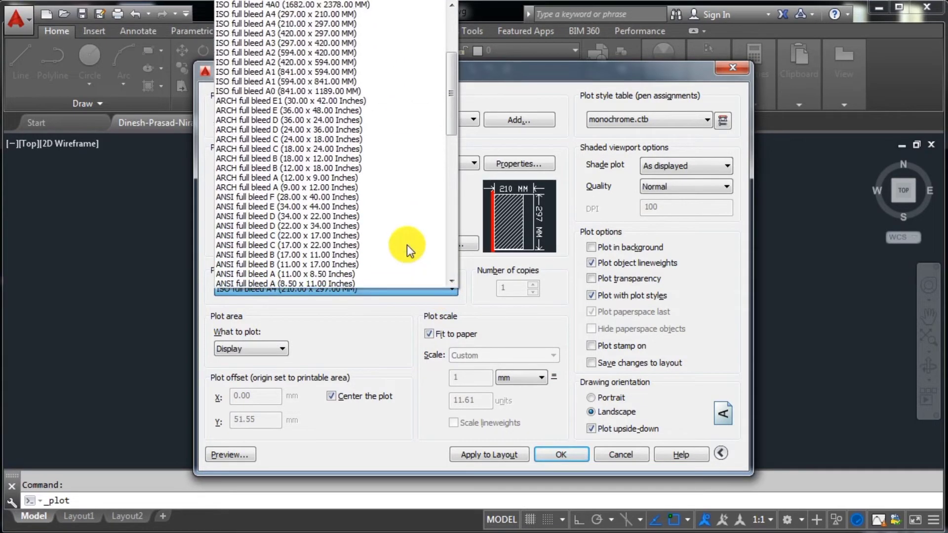
scroll(384, 204, "down", 6)
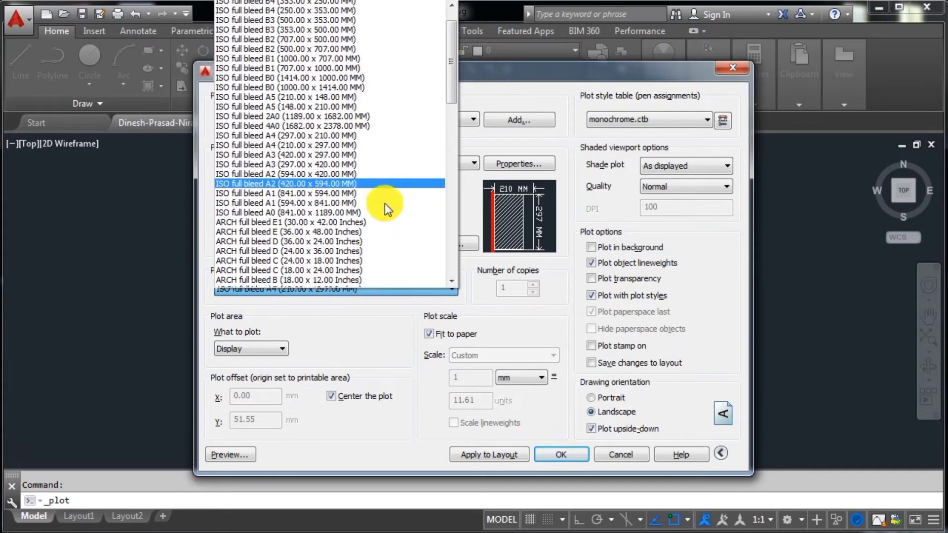
left_click(369, 313)
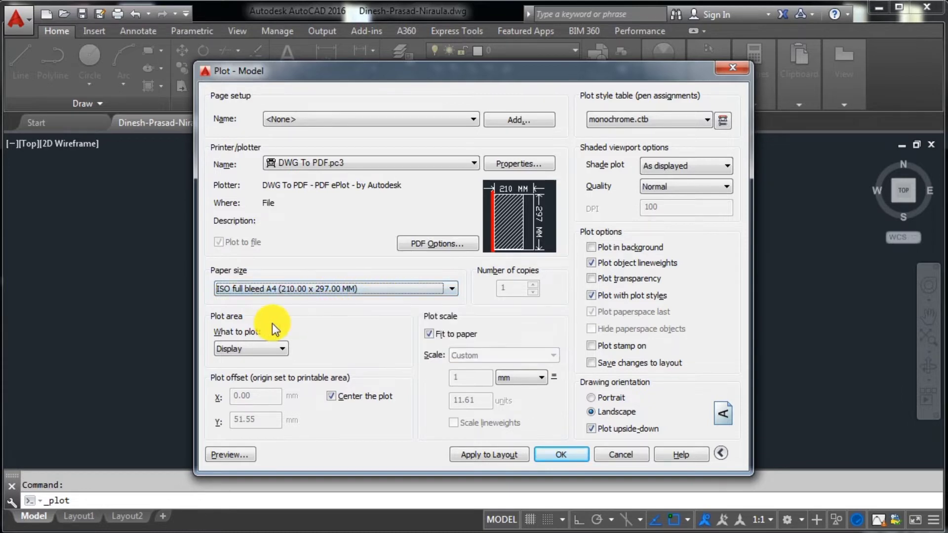
Set What to plot to Window, framing the plan from upper-left to lower-right corner
left_click(281, 350)
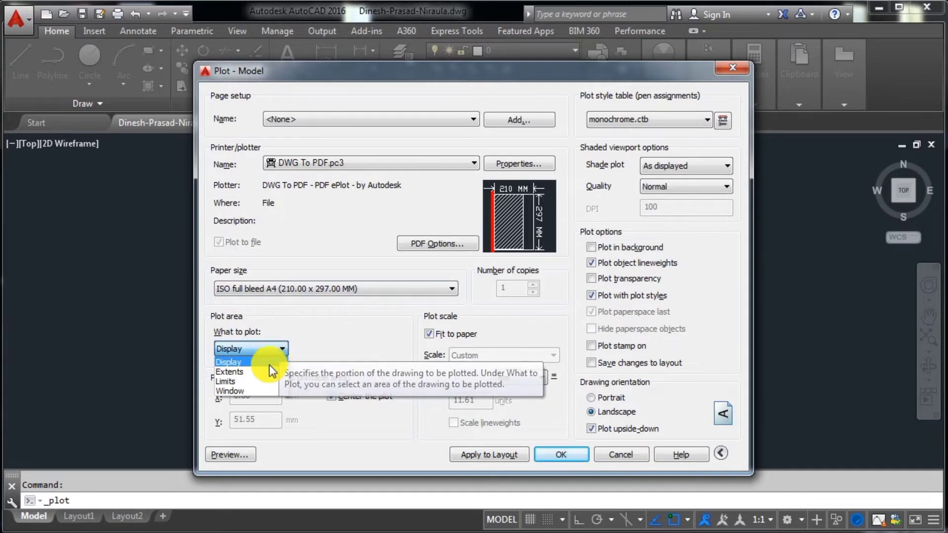
left_click(251, 390)
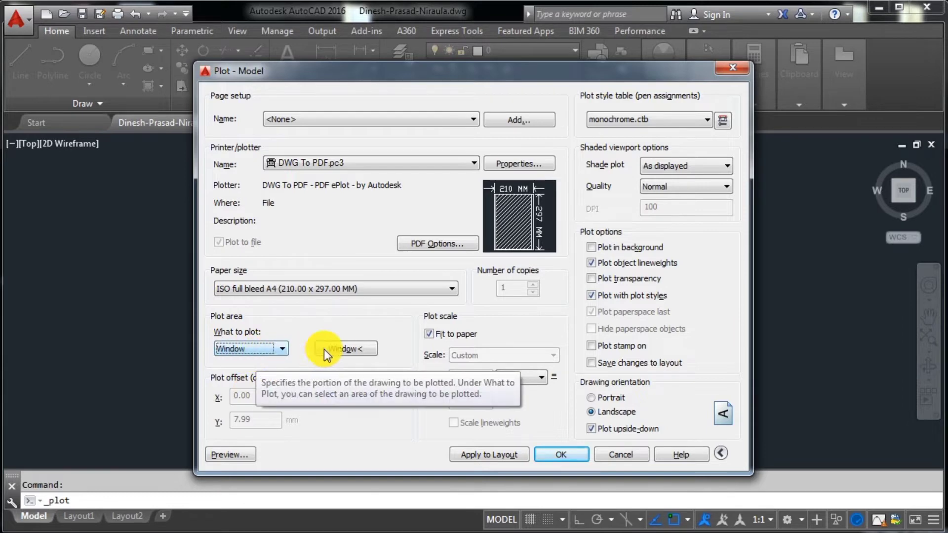
left_click(354, 348)
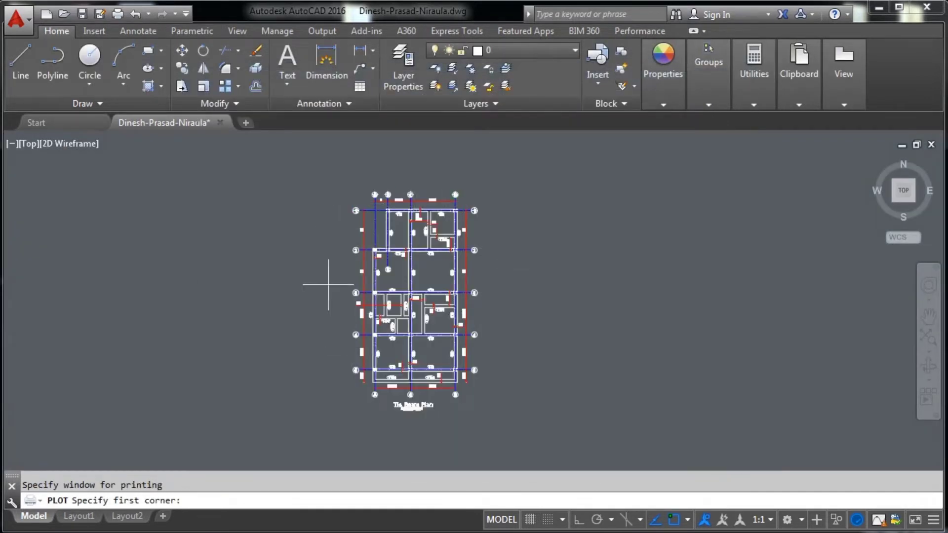
left_click(344, 186)
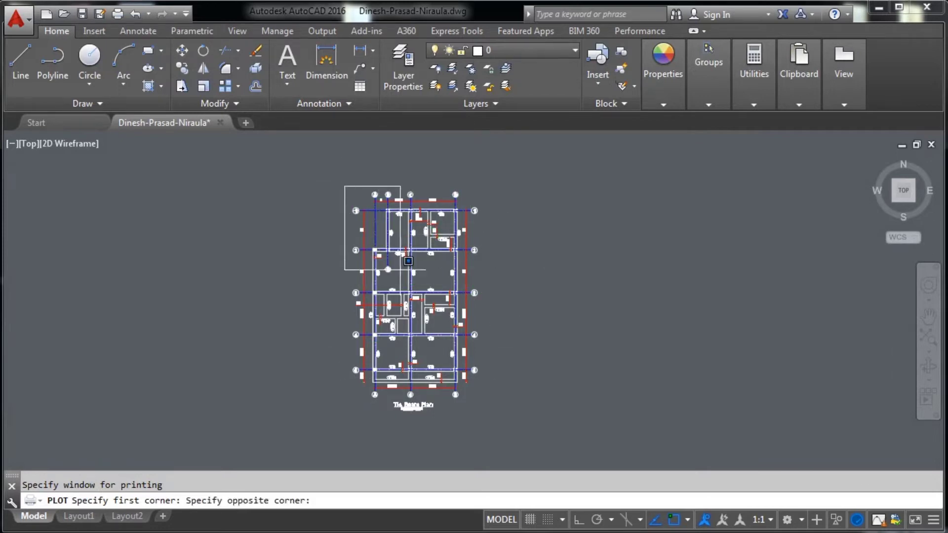
left_click(487, 419)
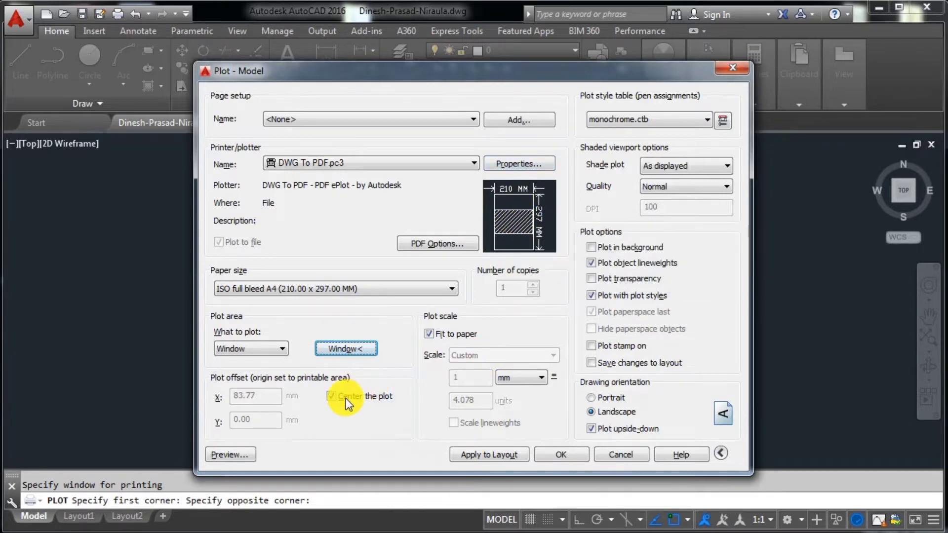
left_click(330, 397)
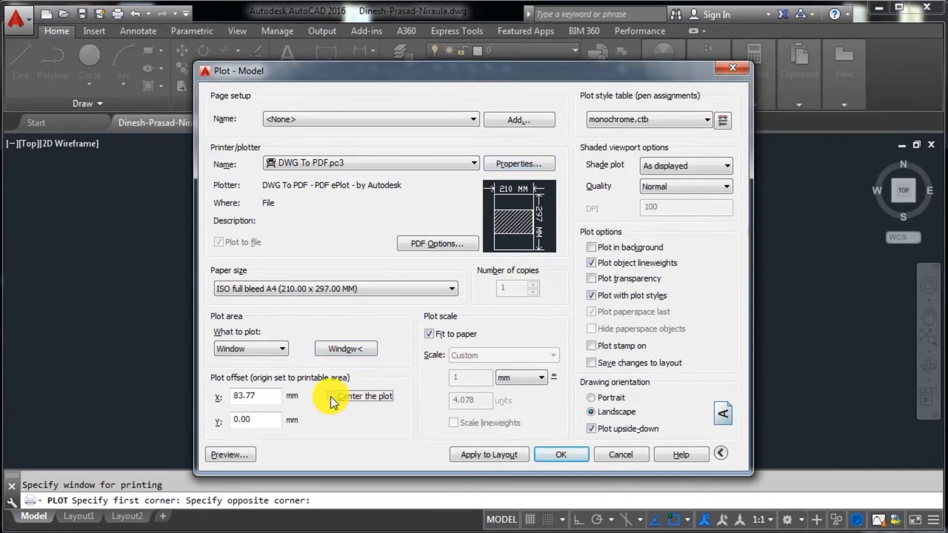
left_click(331, 396)
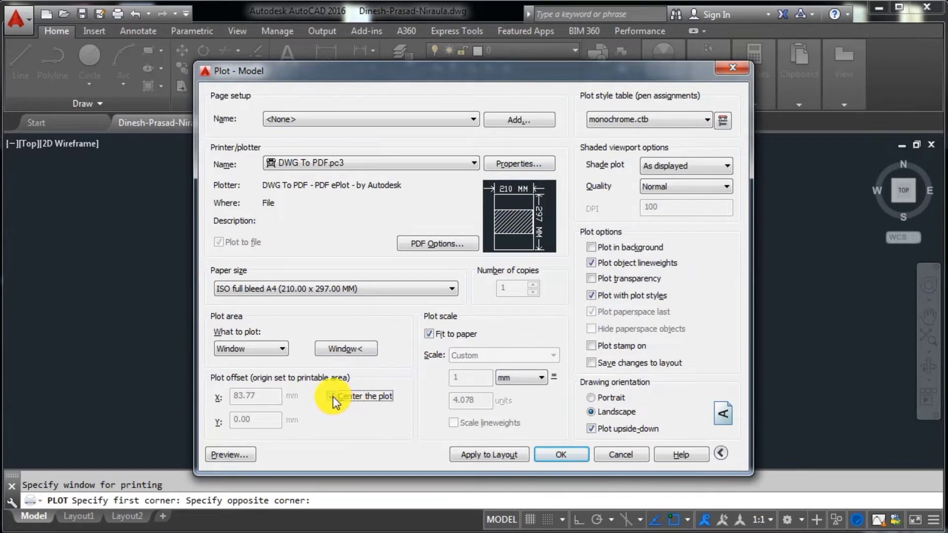
left_click(331, 395)
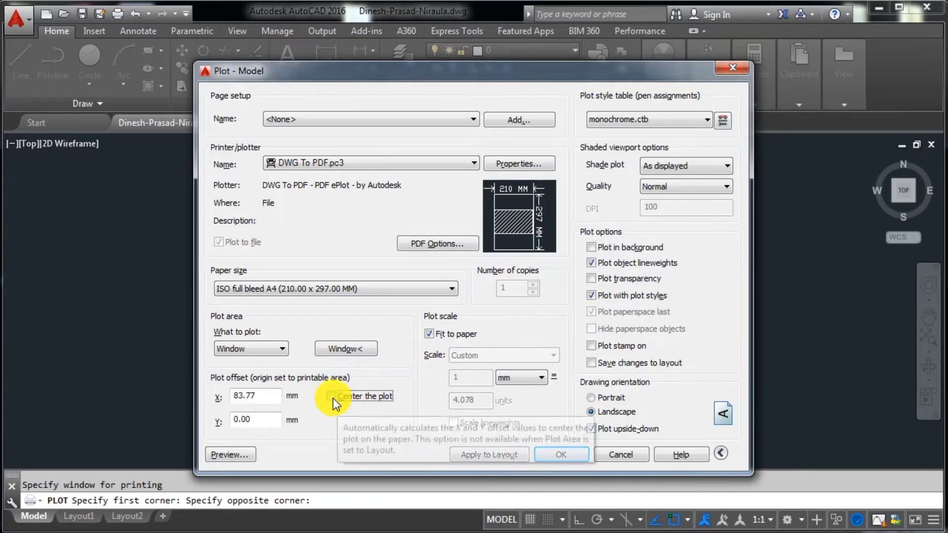
left_click(331, 397)
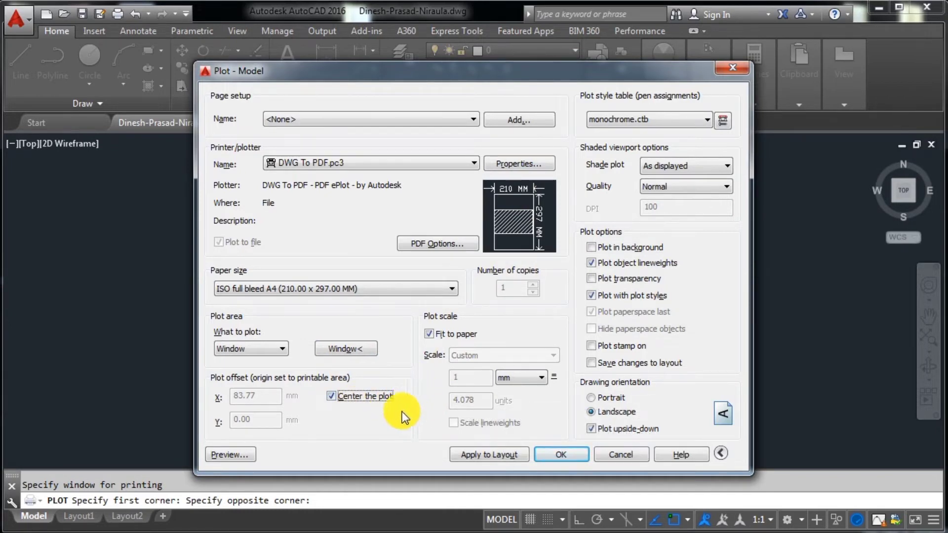
left_click(429, 334)
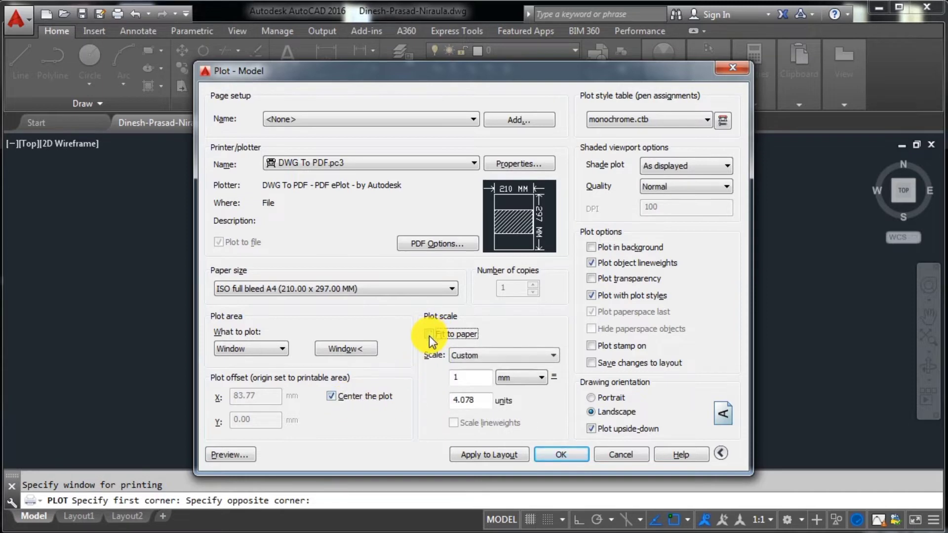
left_click(426, 334)
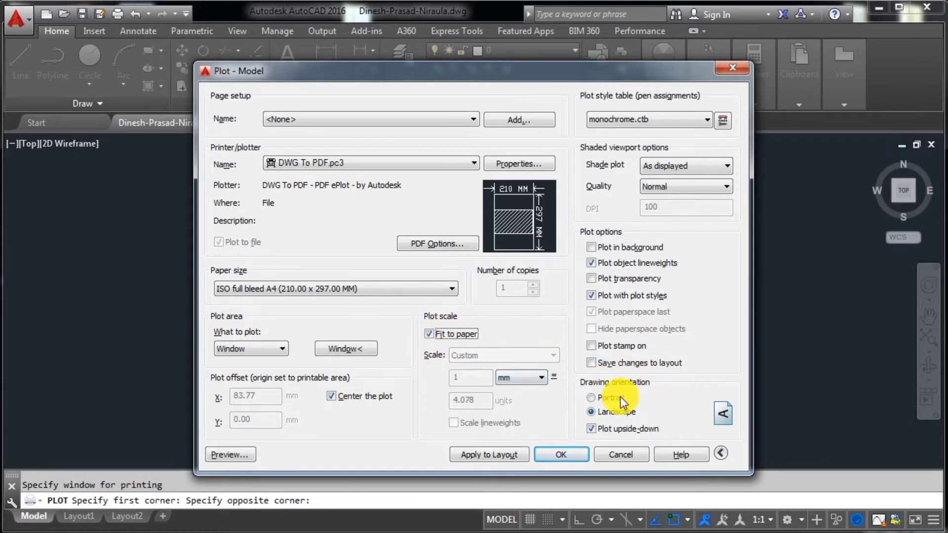
left_click(593, 399)
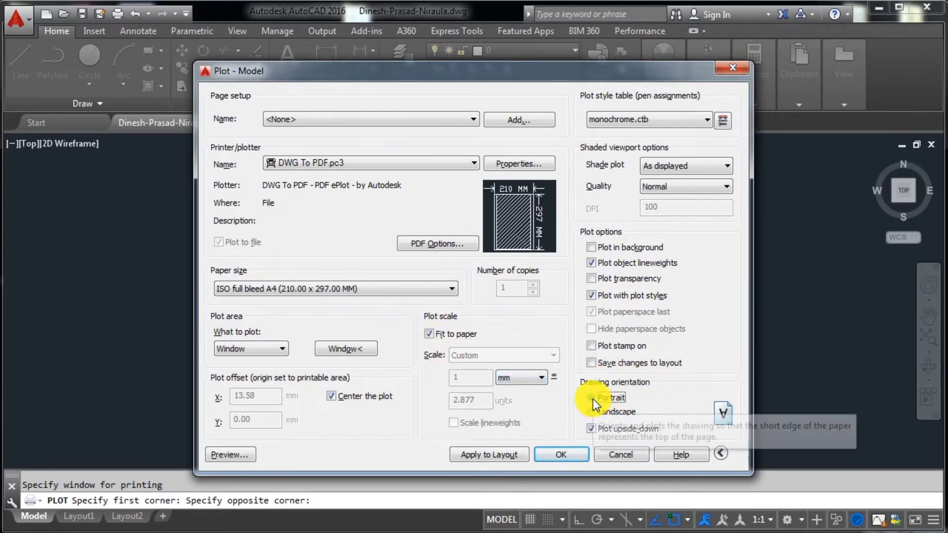
left_click(591, 413)
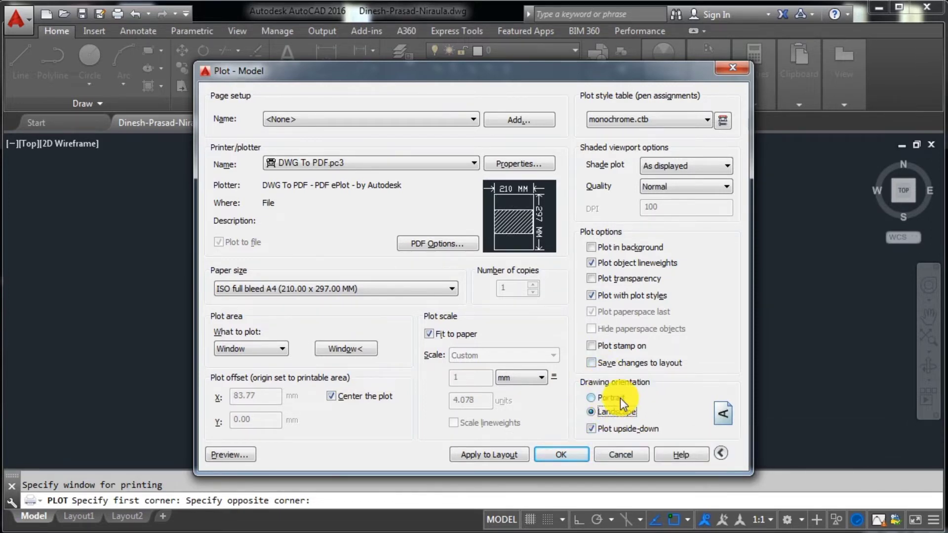
Switch the drawing orientation to Portrait and preview the sheet
left_click(591, 397)
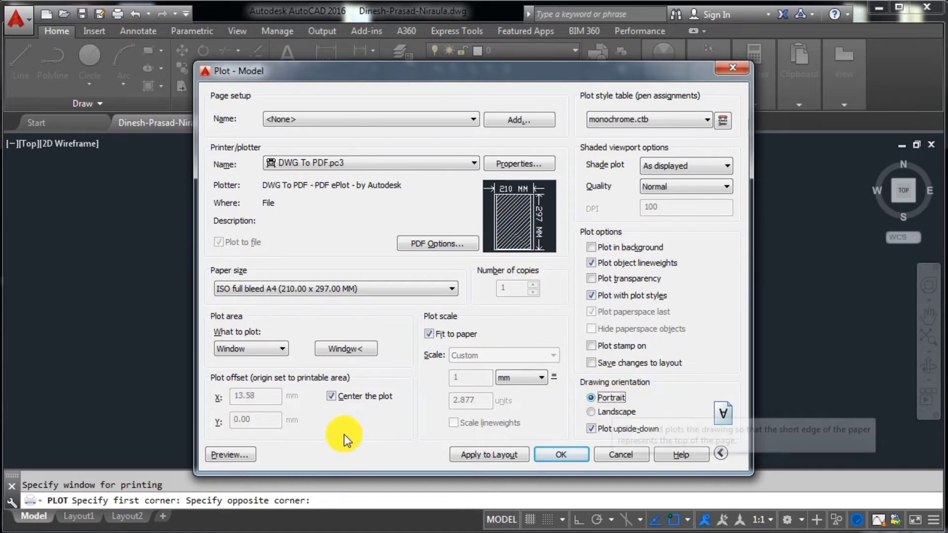
left_click(242, 453)
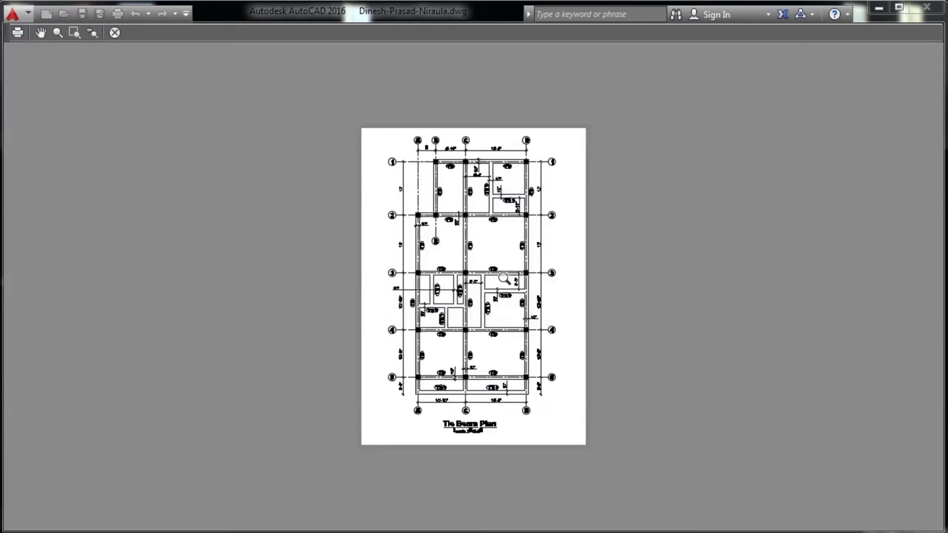
scroll(508, 275, "up", 5)
scroll(514, 278, "down", 5)
scroll(512, 278, "up", 3)
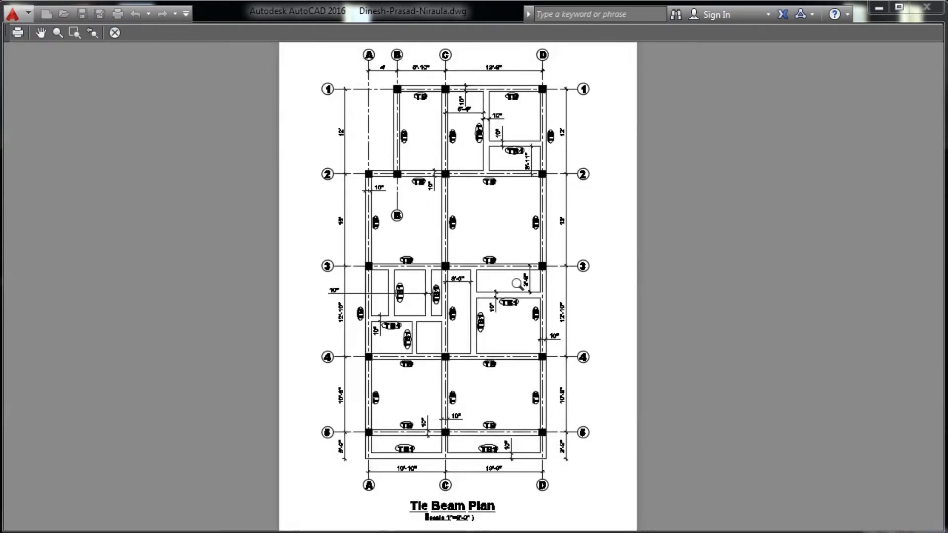
scroll(539, 292, "down", 3)
key("Escape")
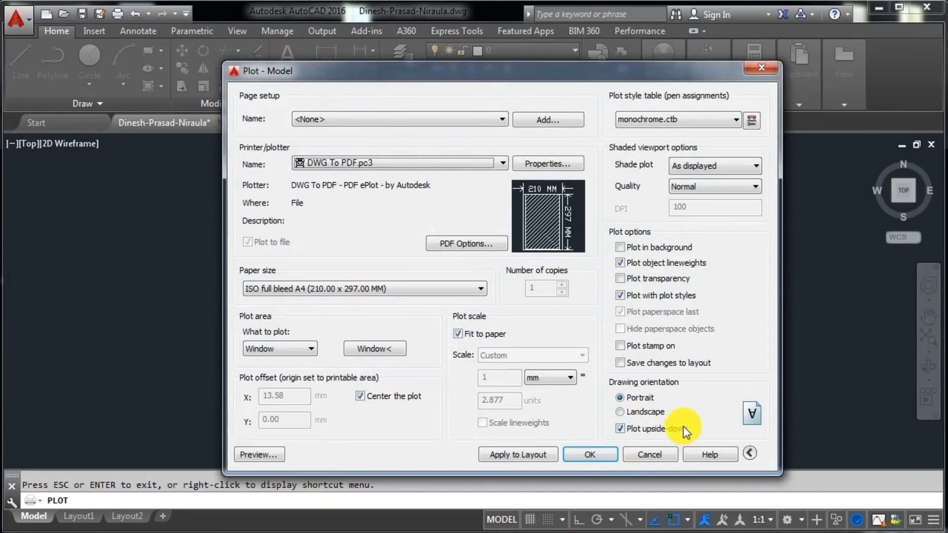
Try Landscape orientation and preview how the sheet looks
left_click(620, 411)
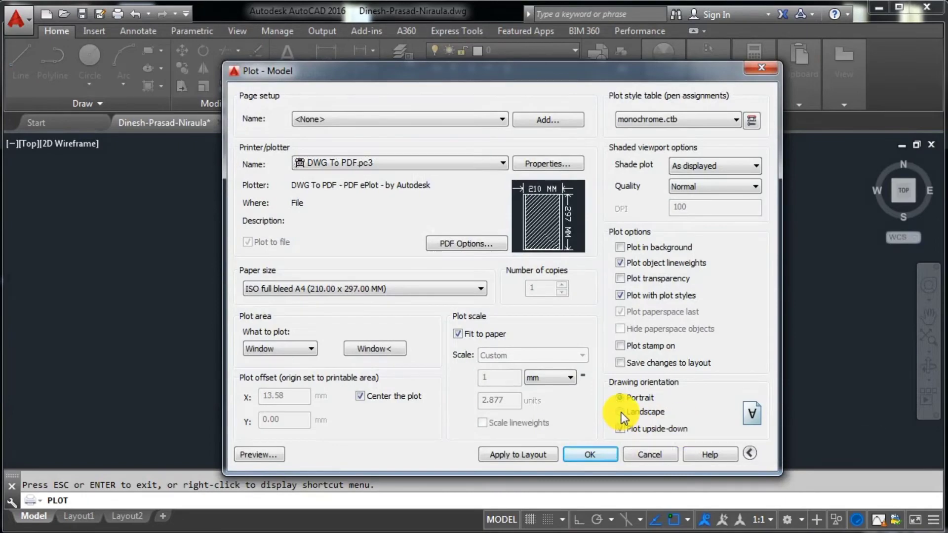
left_click(261, 454)
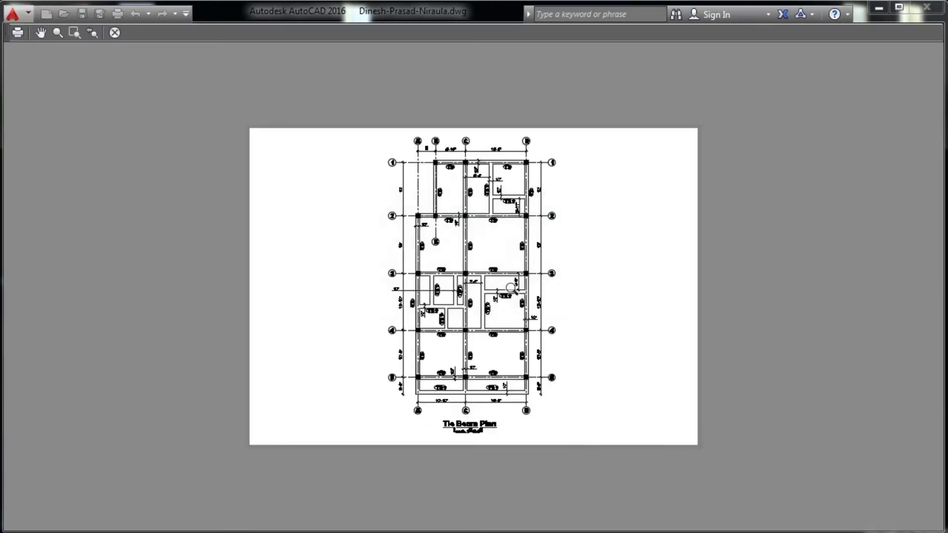
scroll(526, 282, "up", 5)
scroll(527, 280, "down", 7)
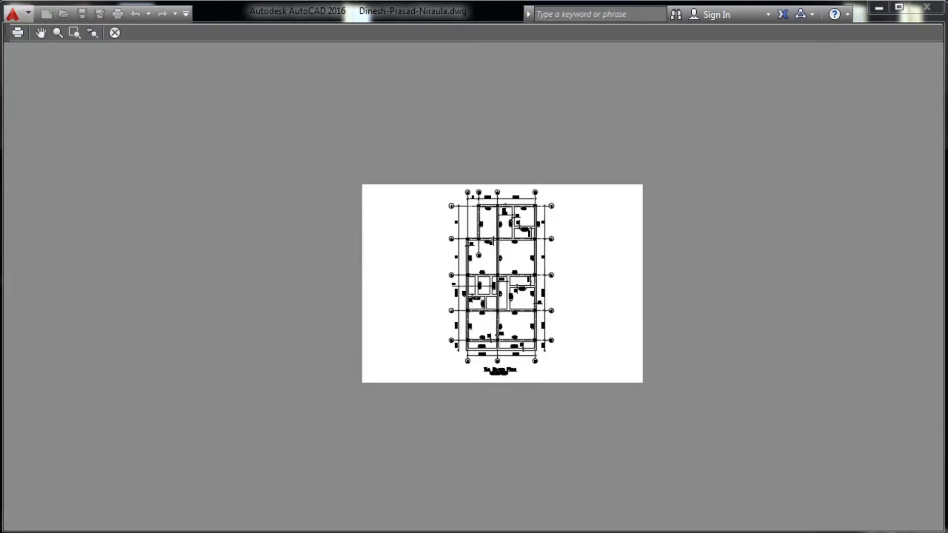
scroll(532, 332, "up", 3)
scroll(543, 328, "up", 4)
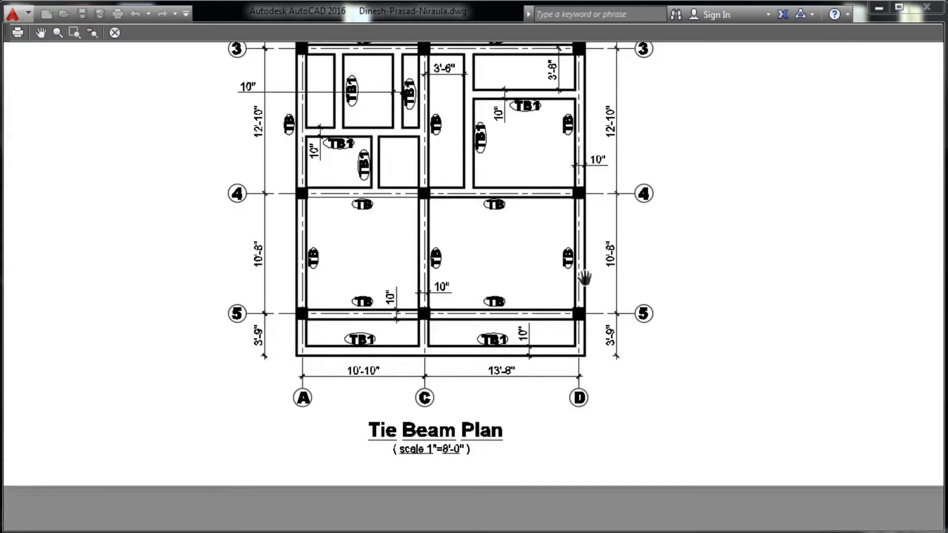
scroll(548, 330, "down", 6)
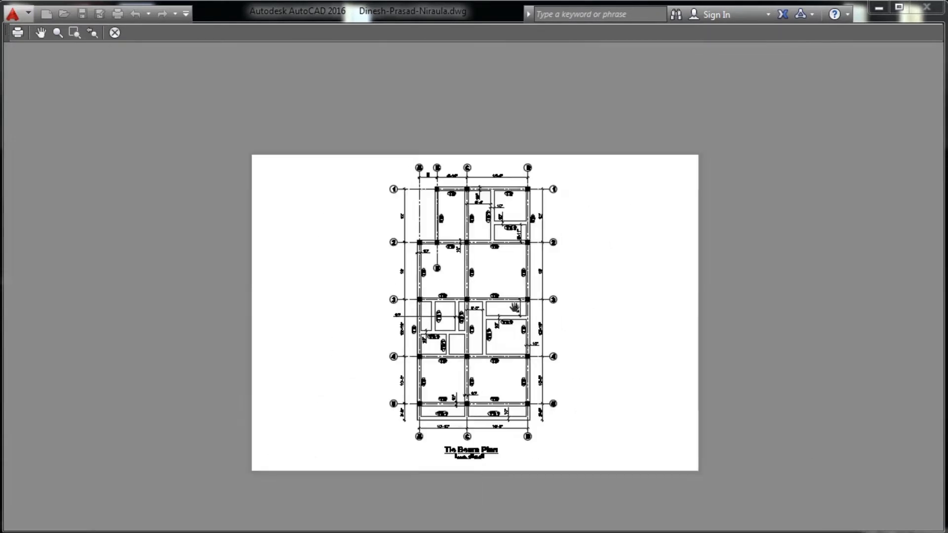
key("Escape")
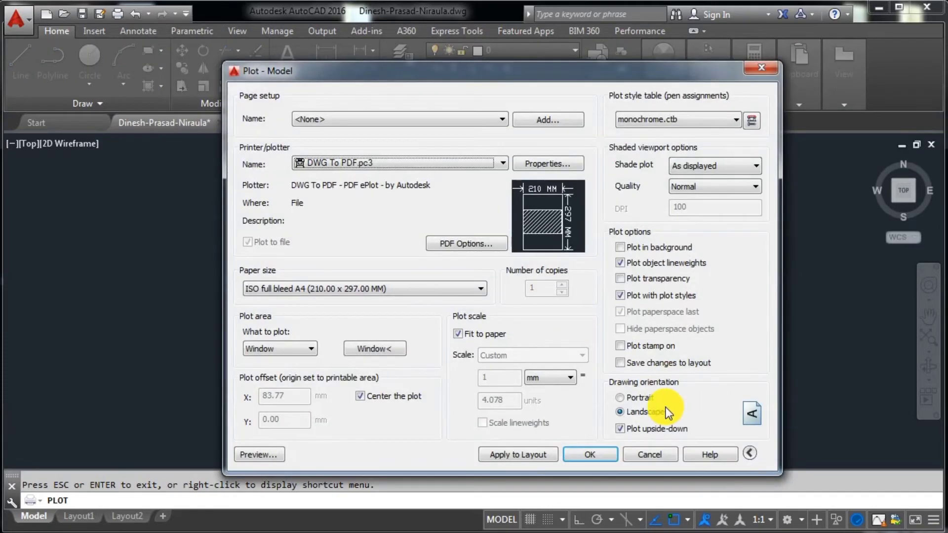
Return to Portrait orientation and check the sheet again in preview
left_click(620, 397)
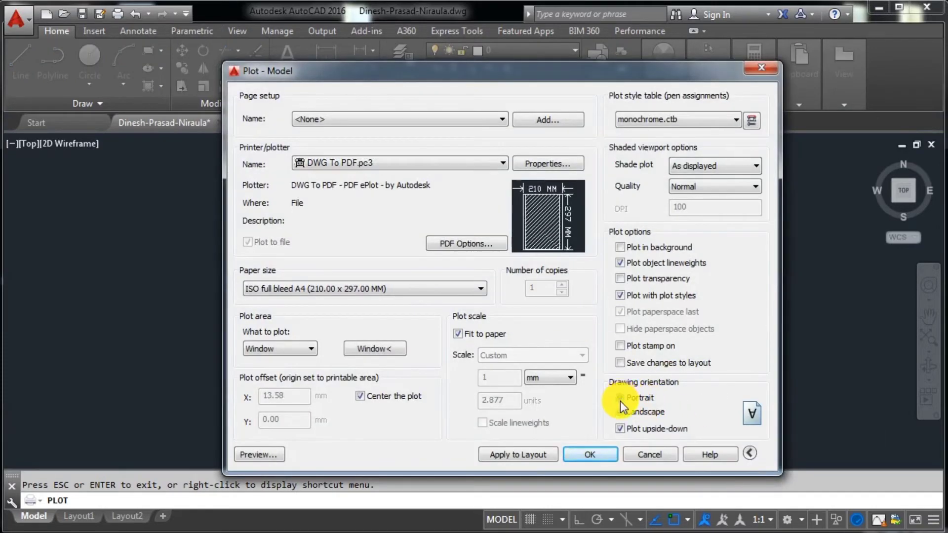
left_click(269, 450)
scroll(469, 276, "up", 5)
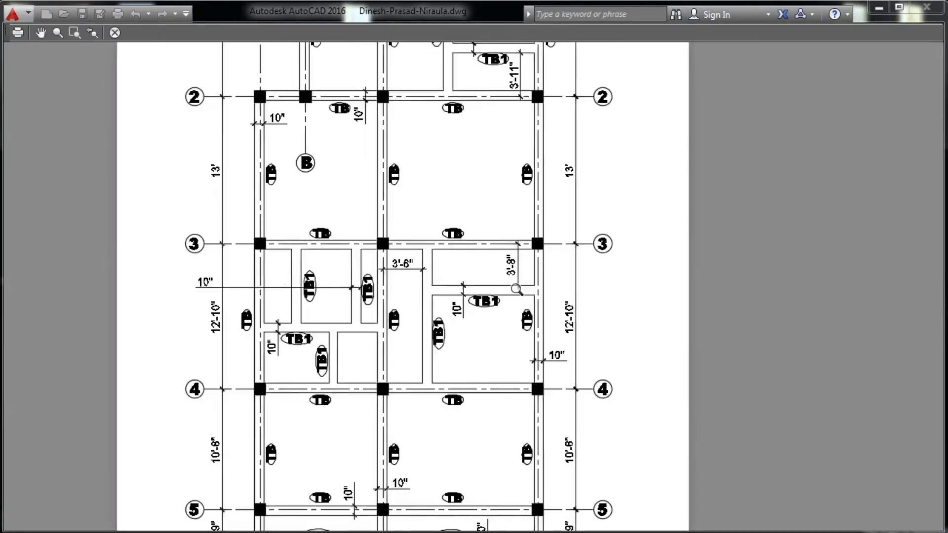
scroll(469, 276, "down", 5)
scroll(501, 257, "up", 4)
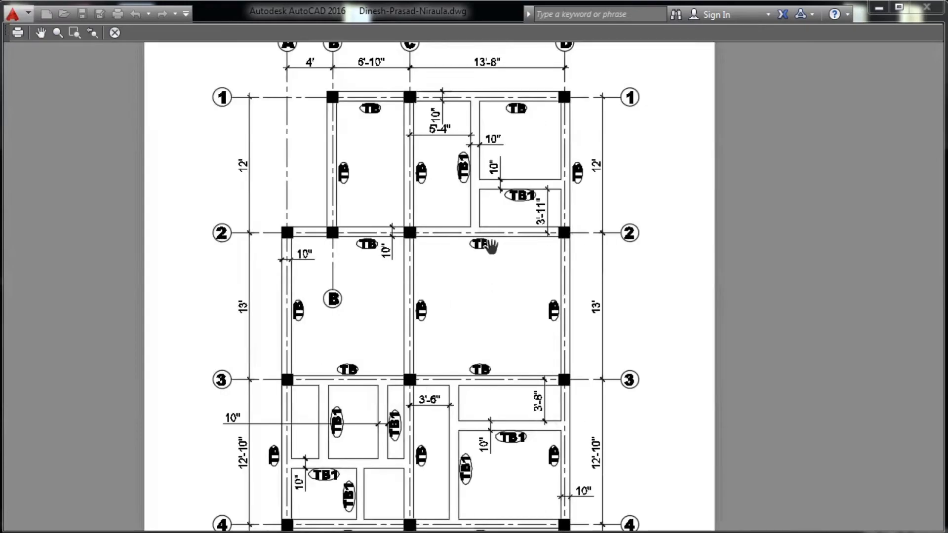
scroll(484, 186, "down", 4)
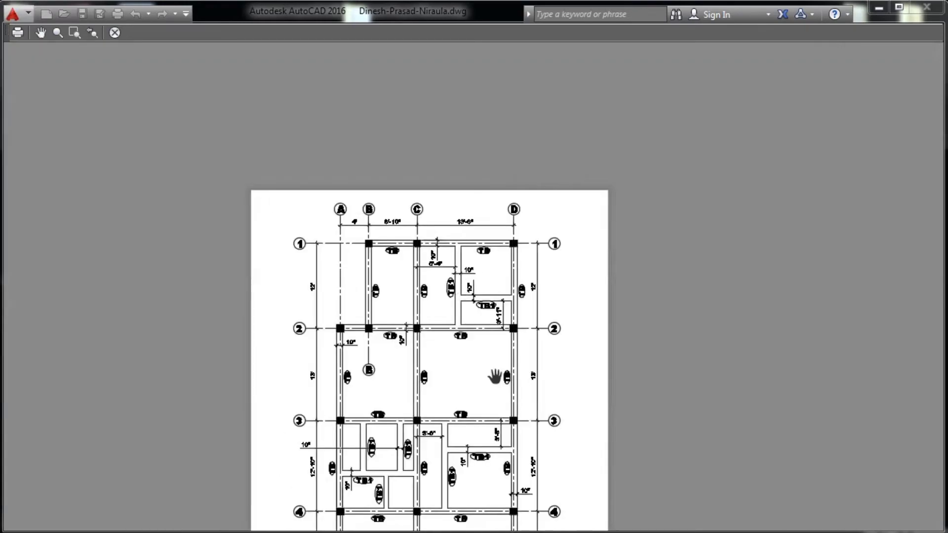
key("Escape")
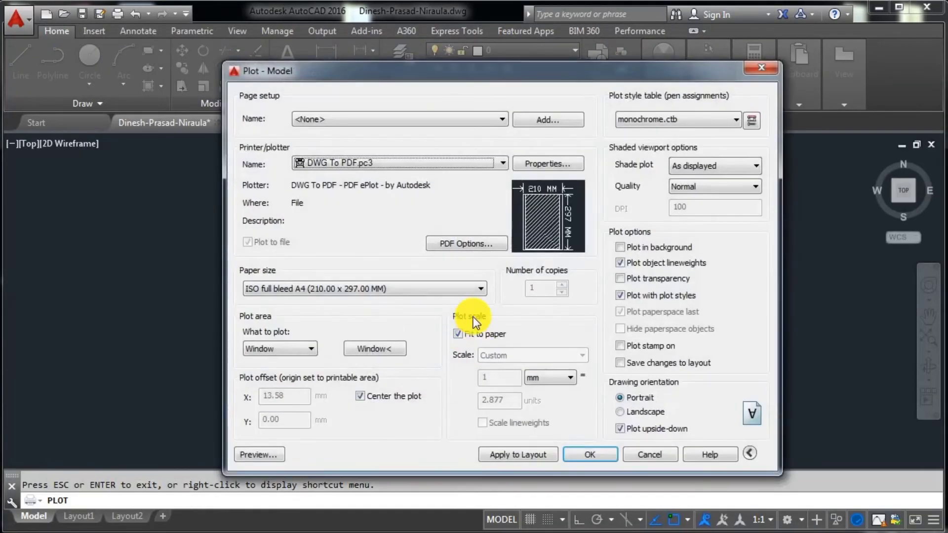
Change the plot style table from monochrome.ctb to None
left_click_drag(528, 78, 816, 134)
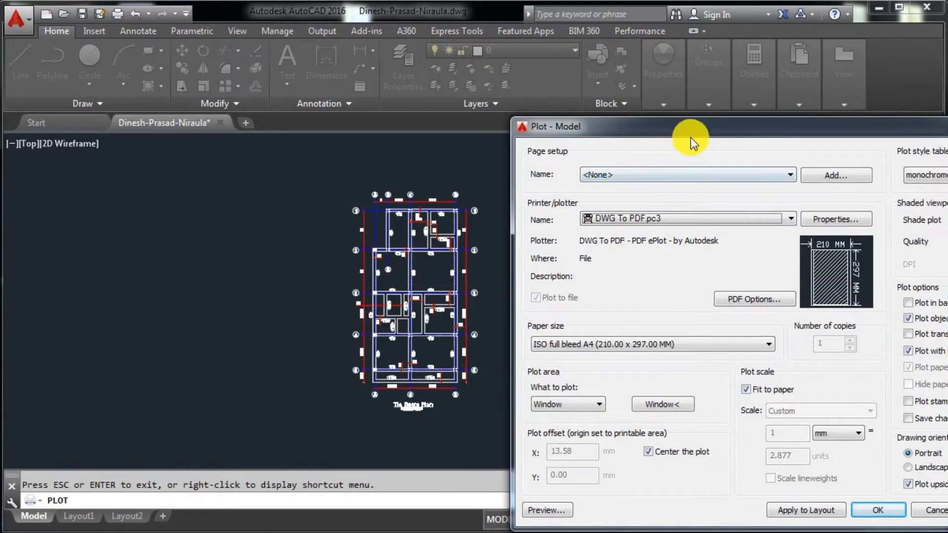
left_click_drag(683, 132, 272, 132)
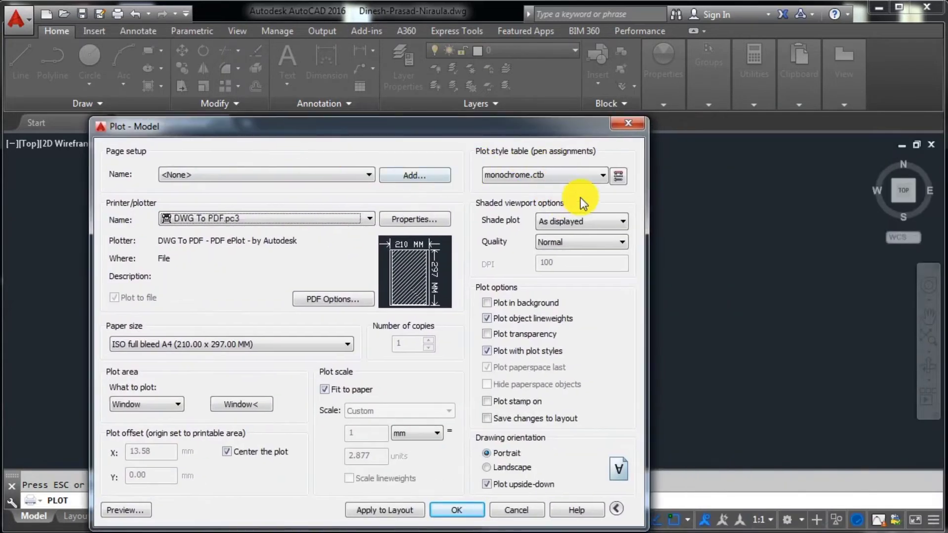
left_click_drag(510, 134, 546, 99)
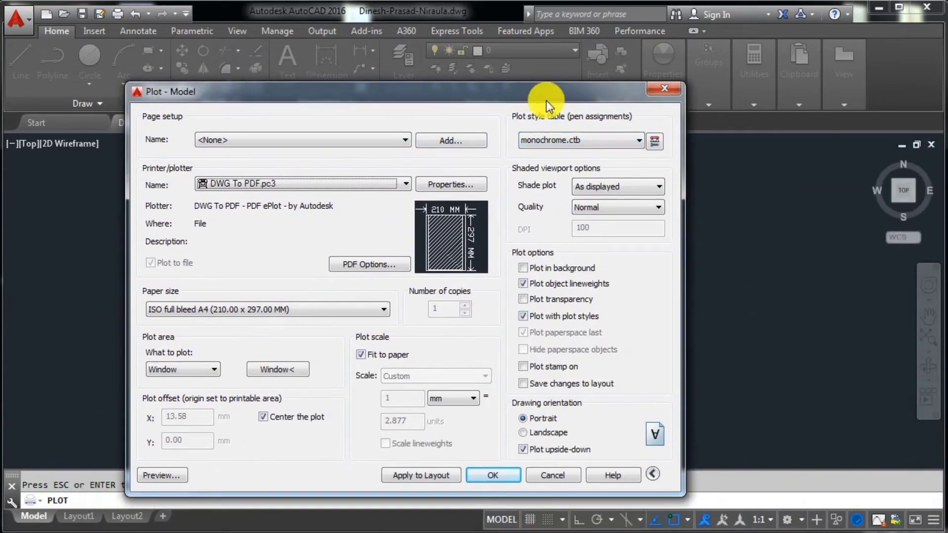
left_click(626, 140)
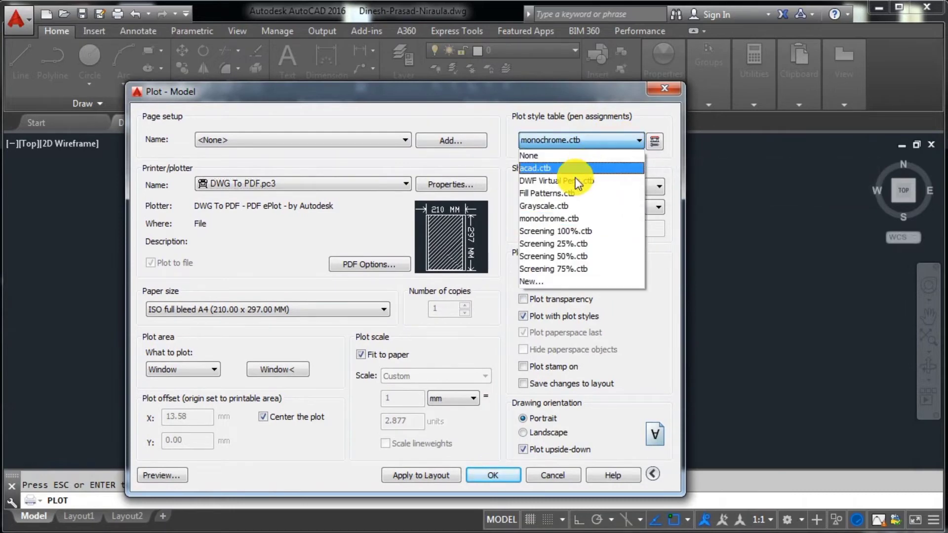
left_click(549, 156)
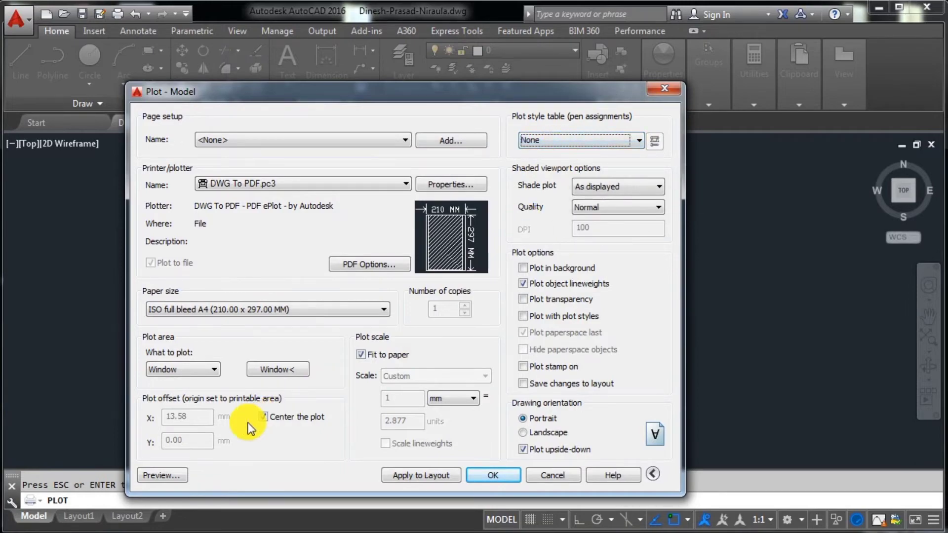
Preview the portrait sheet, then confirm None remains the plot style table
left_click(170, 475)
scroll(494, 274, "up", 6)
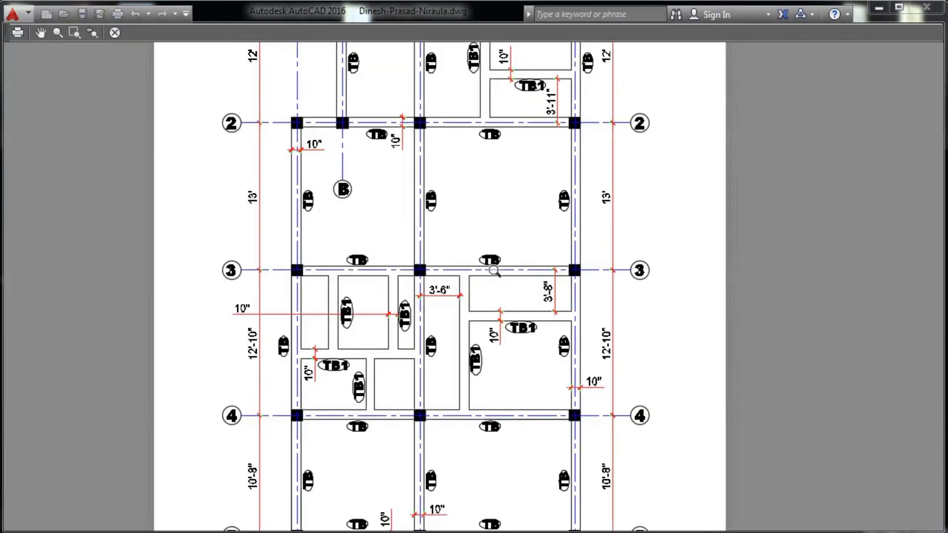
scroll(494, 306, "down", 5)
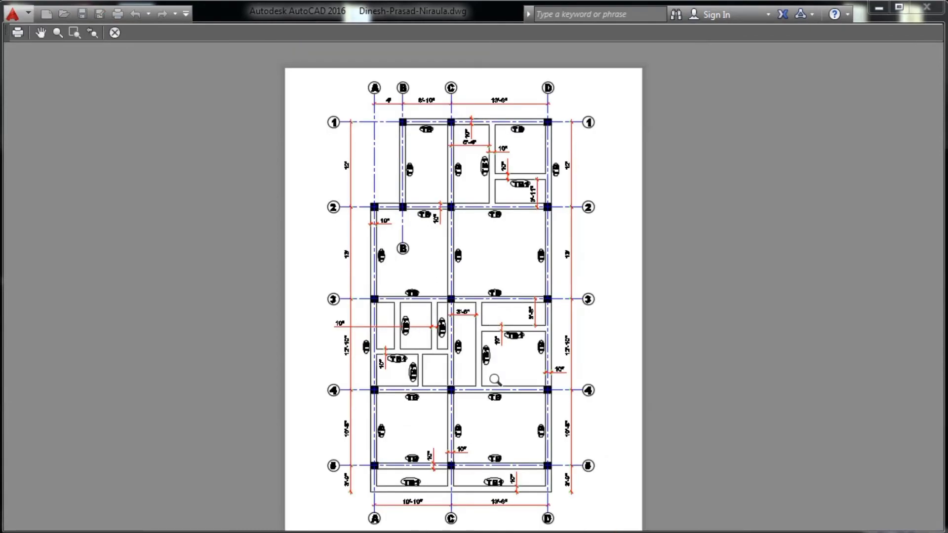
middle_click_drag(491, 374, 491, 249)
scroll(477, 285, "up", 3)
scroll(477, 285, "down", 2)
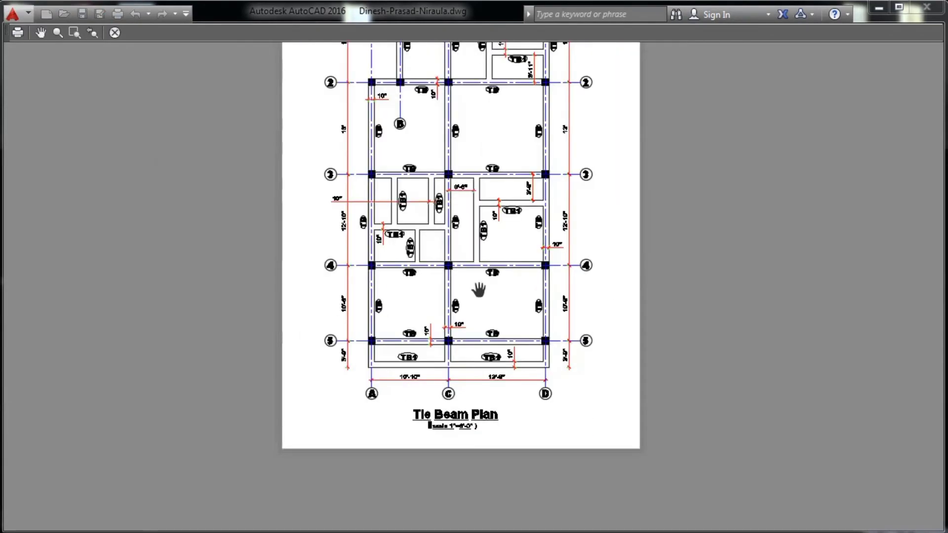
key("Escape")
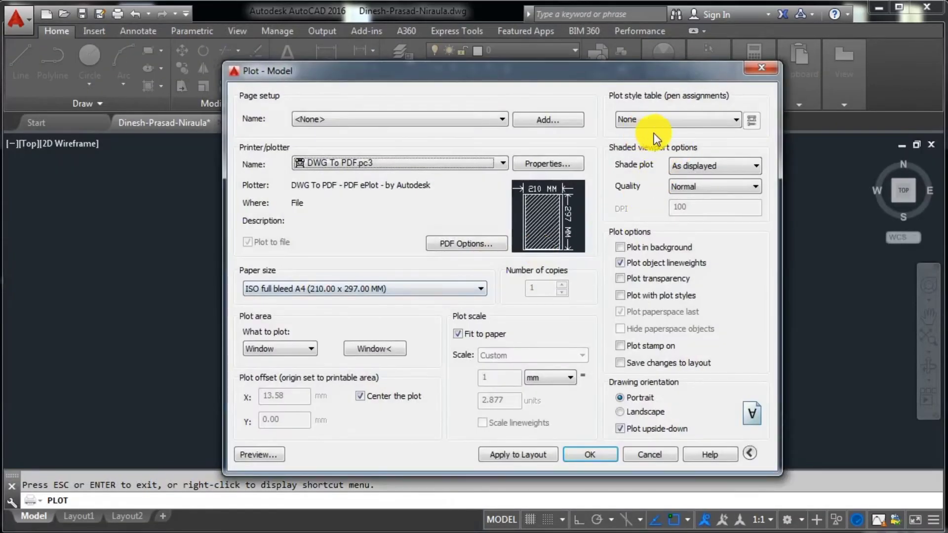
left_click(715, 120)
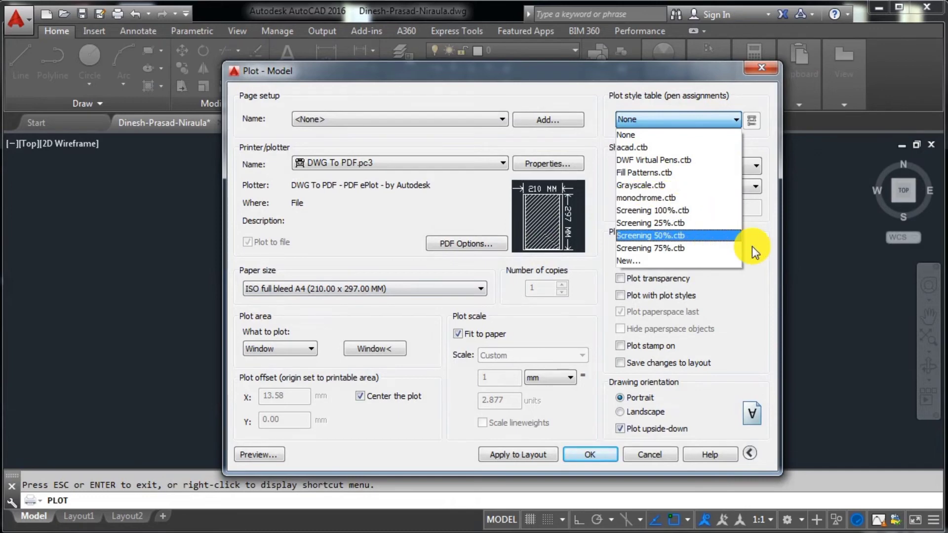
left_click(759, 259)
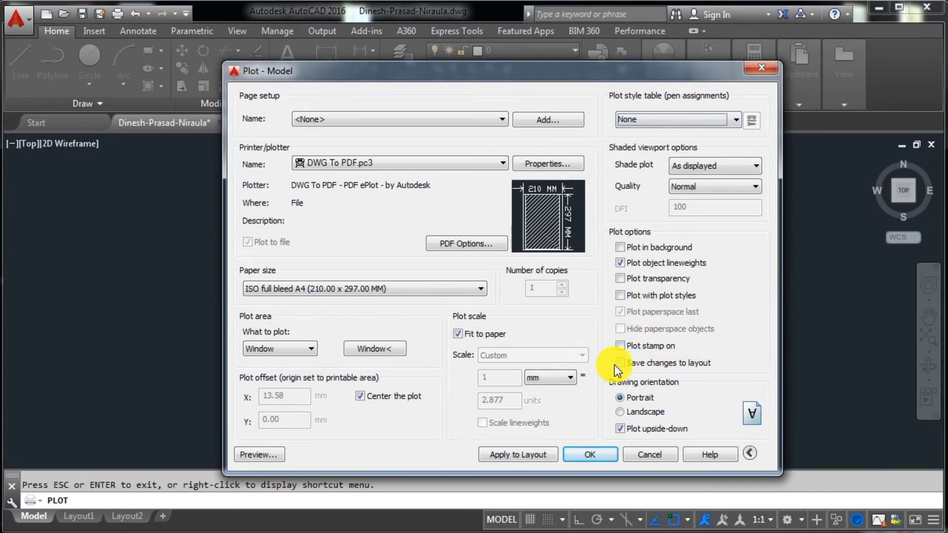
Plot to 'Autocad project' PDF on the Desktop, then minimize AutoCAD
left_click(591, 454)
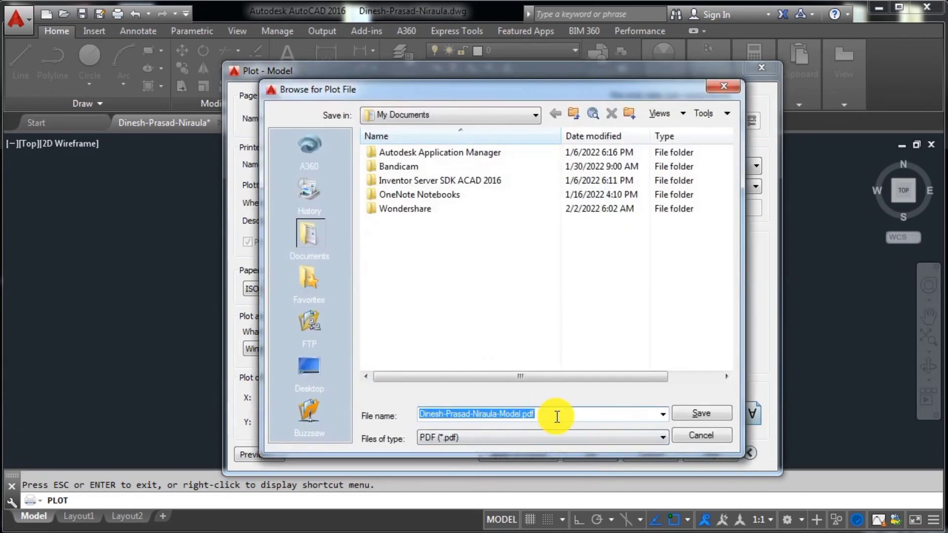
type("Au")
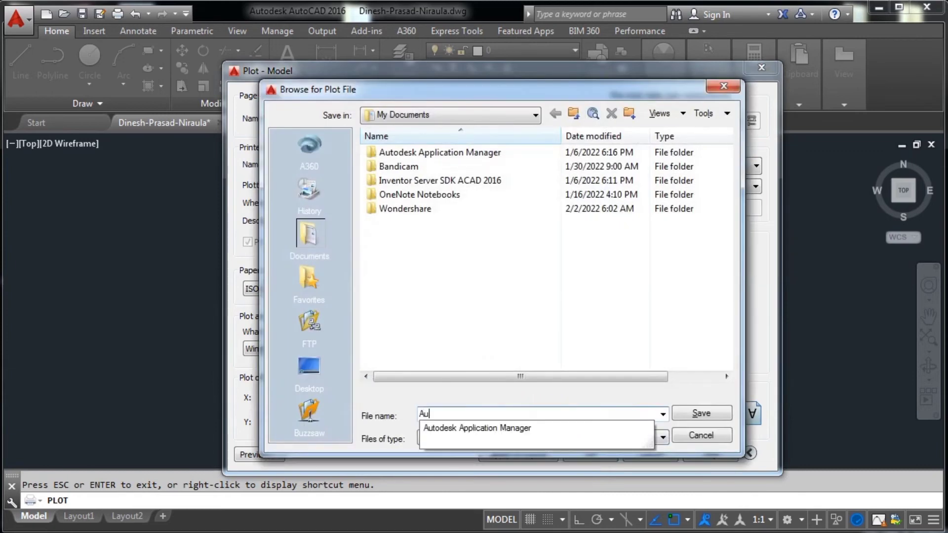
type("tocad project")
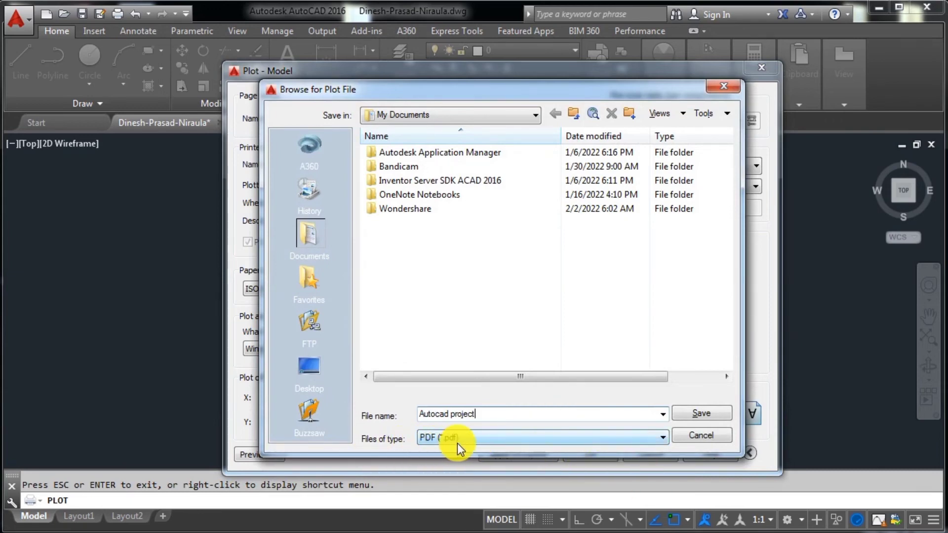
left_click(311, 370)
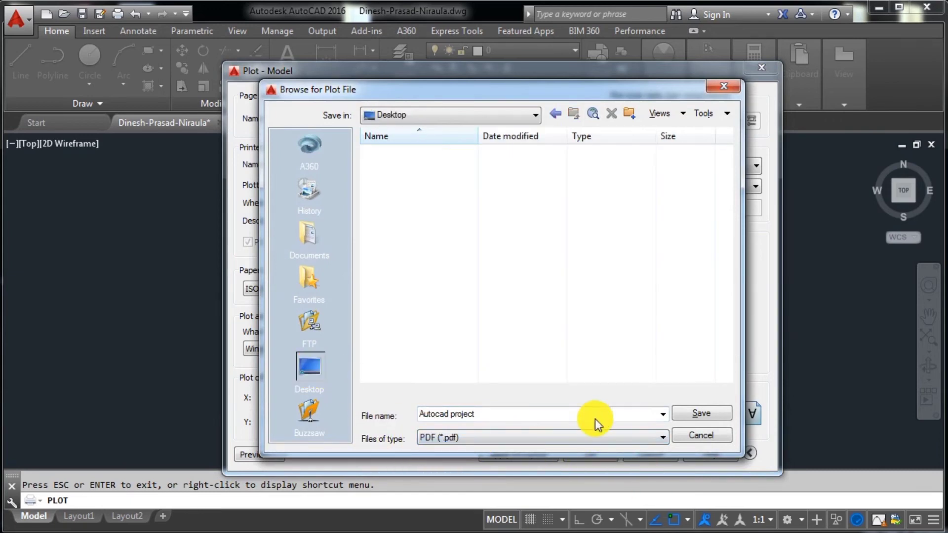
left_click(702, 414)
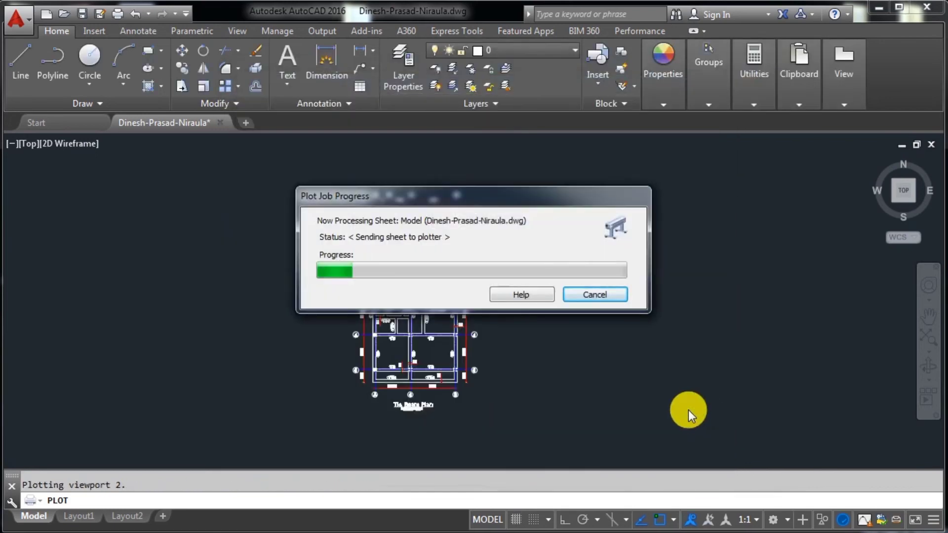
left_click(575, 296)
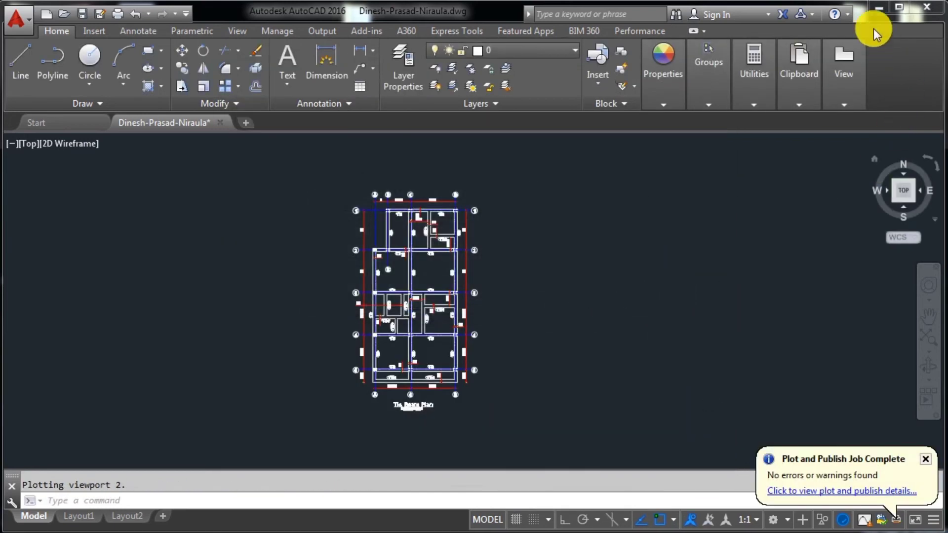
left_click(879, 8)
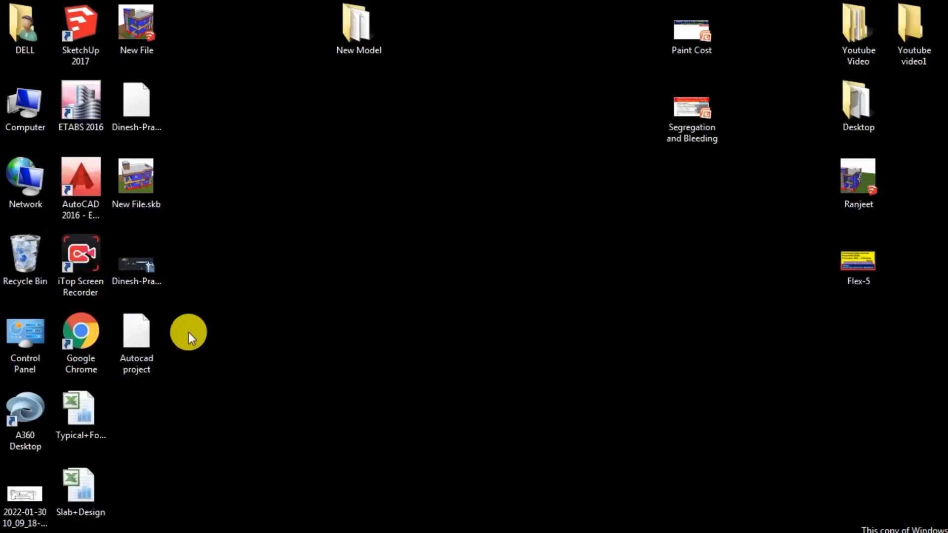
Open Autocad project.pdf from the desktop in Chrome and scroll through the page
double_click(143, 348)
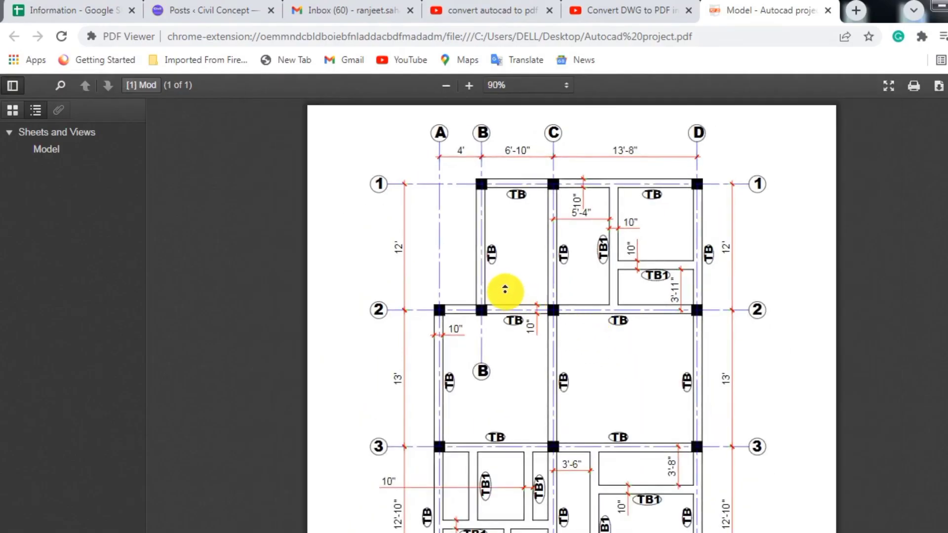
scroll(644, 339, "down", 4)
scroll(644, 340, "down", 2)
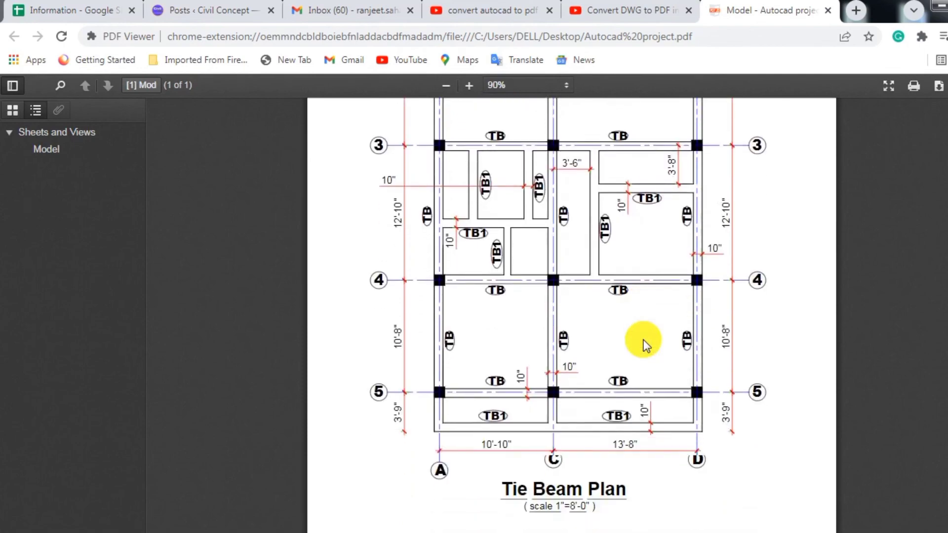
scroll(644, 481, "up", 3)
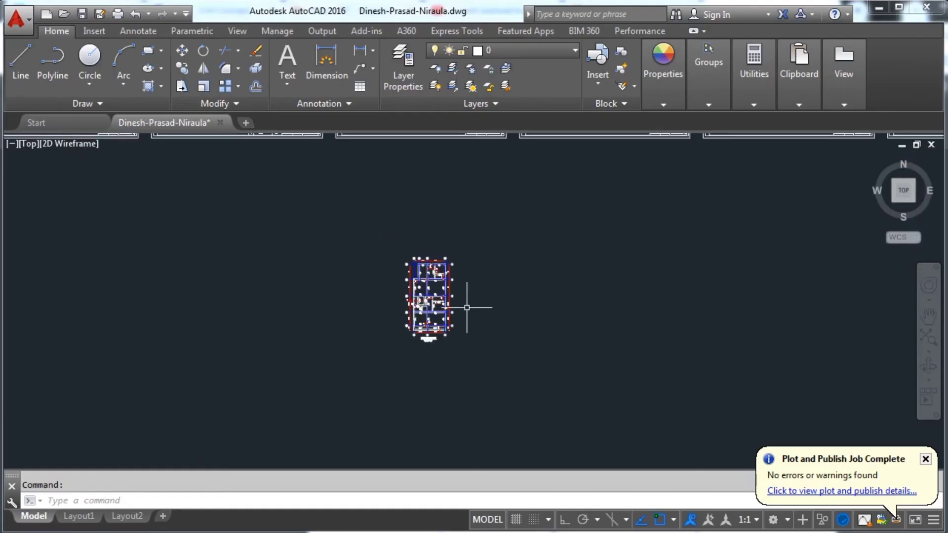
scroll(466, 307, "down", 5)
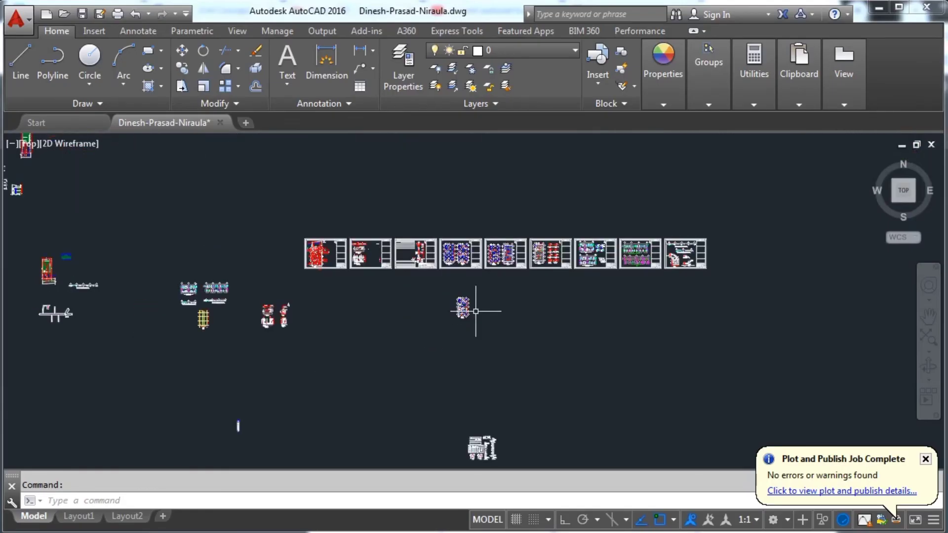
middle_click_drag(351, 277, 450, 275)
scroll(387, 249, "up", 2)
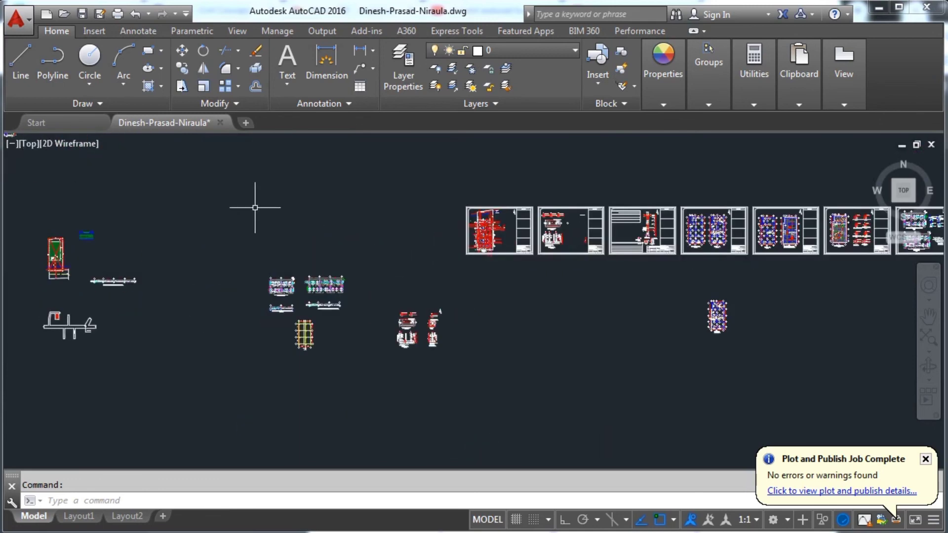
middle_click_drag(256, 205, 417, 279)
scroll(319, 256, "down", 2)
scroll(401, 266, "up", 6)
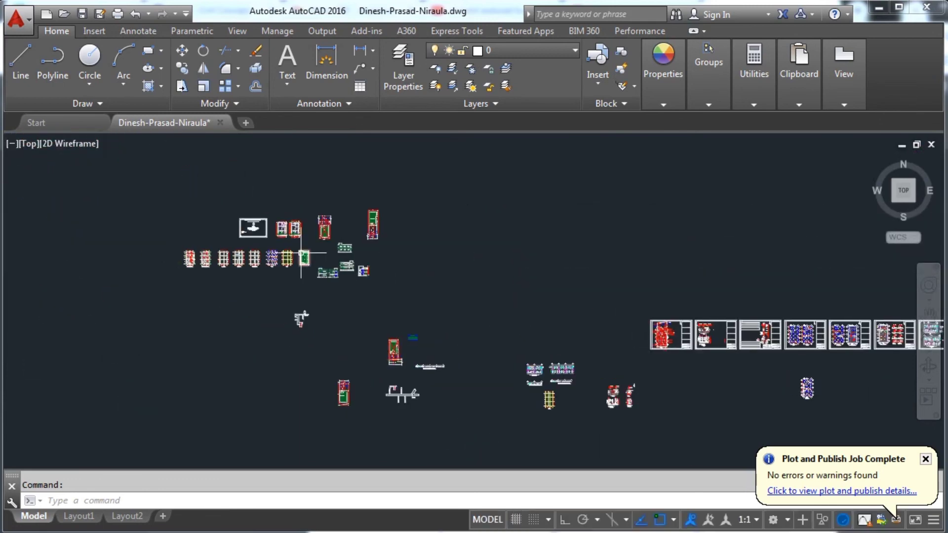
mouse_move(402, 266)
middle_mouse_down()
mouse_move(453, 286)
mouse_move(508, 338)
middle_mouse_up()
scroll(514, 292, "up", 2)
scroll(508, 297, "down", 2)
middle_click_drag(508, 297, 499, 258)
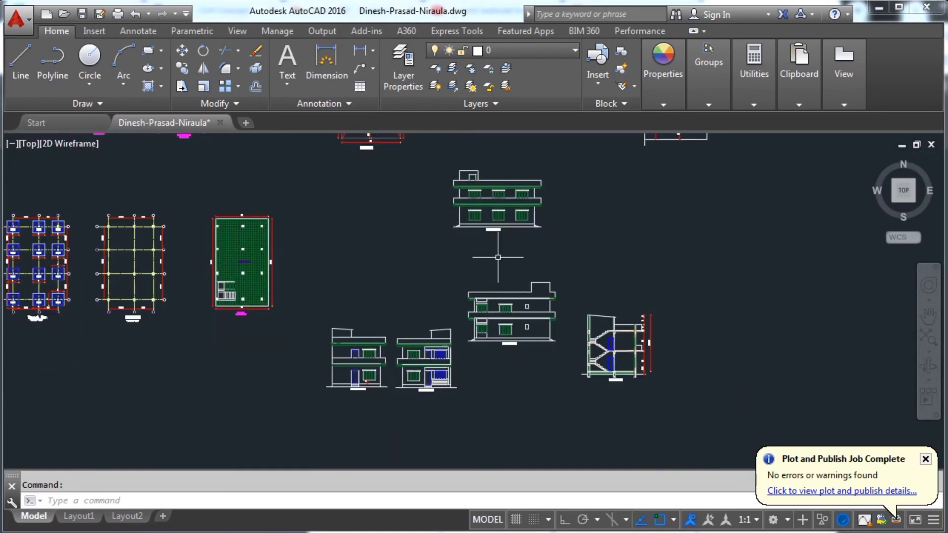